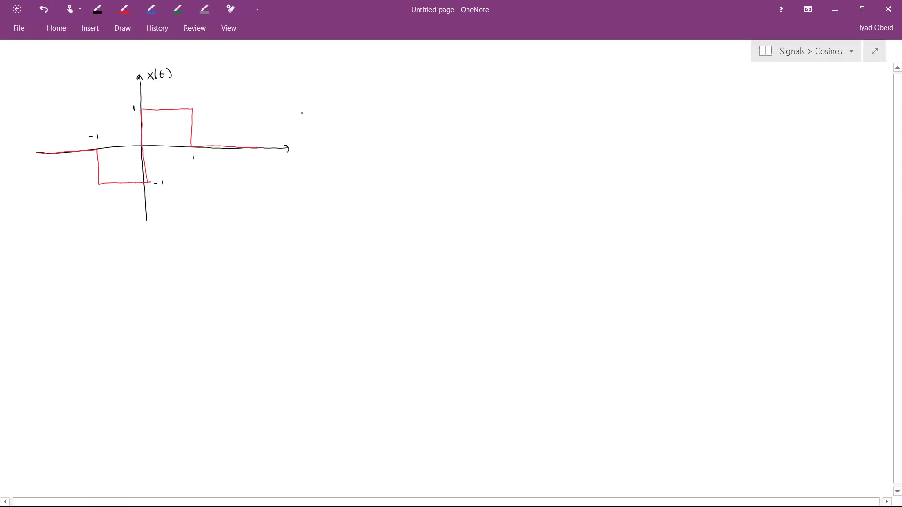
- Label the x(t) pulse 'odd' beside the graph and begin writing A(ω) = ∫ below it
{"action": "left_click_drag", "start_coordinate": [299, 116], "coordinate": [311, 122]}
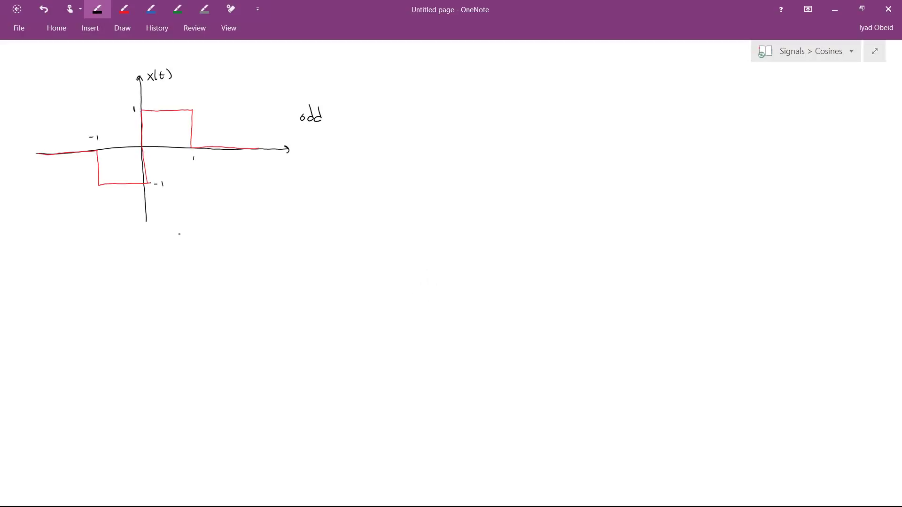
{"action": "mouse_move", "coordinate": [177, 239]}
{"action": "left_mouse_down"}
{"action": "mouse_move", "coordinate": [181, 220]}
{"action": "mouse_move", "coordinate": [188, 236]}
{"action": "mouse_move", "coordinate": [209, 227]}
{"action": "mouse_move", "coordinate": [215, 240]}
{"action": "left_mouse_up"}
- Ink the first integral ∫₋₁⁰ (−1)e^{−jωt} dt after A(ω) =
{"action": "mouse_move", "coordinate": [245, 211]}
{"action": "left_mouse_down"}
{"action": "mouse_move", "coordinate": [239, 243]}
{"action": "mouse_move", "coordinate": [254, 211]}
{"action": "mouse_move", "coordinate": [282, 242]}
{"action": "mouse_move", "coordinate": [300, 239]}
{"action": "mouse_move", "coordinate": [301, 224]}
{"action": "left_mouse_up"}
{"action": "left_click_drag", "start_coordinate": [304, 221], "coordinate": [316, 224]}
{"action": "left_click_drag", "start_coordinate": [312, 217], "coordinate": [328, 238]}
{"action": "left_click_drag", "start_coordinate": [334, 227], "coordinate": [342, 239]}
- Add + ∫₀¹ (1)e^{−jωt} dt and darken the equals sign after A(ω)
{"action": "mouse_move", "coordinate": [337, 233]}
{"action": "left_mouse_down"}
{"action": "mouse_move", "coordinate": [379, 248]}
{"action": "mouse_move", "coordinate": [391, 241]}
{"action": "left_mouse_up"}
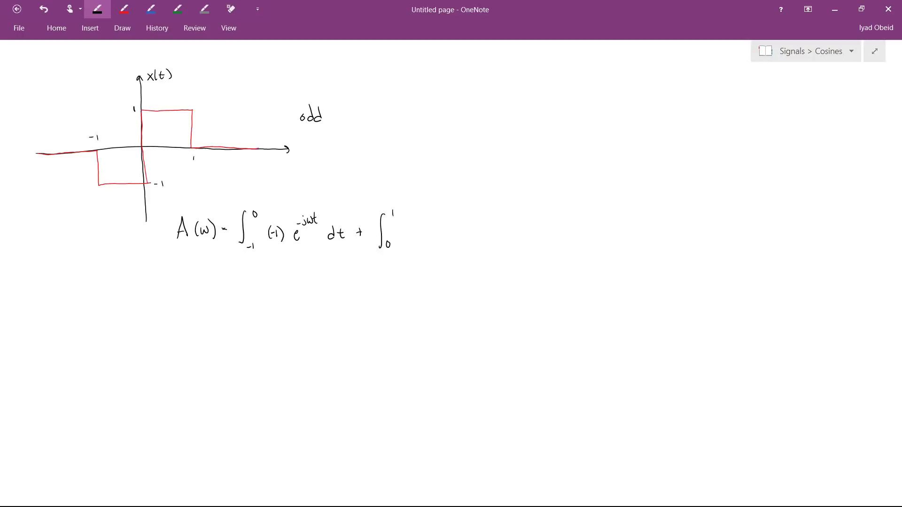
{"action": "mouse_move", "coordinate": [406, 225]}
{"action": "left_mouse_down"}
{"action": "mouse_move", "coordinate": [408, 242]}
{"action": "mouse_move", "coordinate": [418, 242]}
{"action": "mouse_move", "coordinate": [436, 239]}
{"action": "mouse_move", "coordinate": [447, 219]}
{"action": "left_mouse_up"}
{"action": "left_click_drag", "start_coordinate": [450, 215], "coordinate": [472, 237]}
{"action": "left_click_drag", "start_coordinate": [469, 231], "coordinate": [483, 236]}
{"action": "left_click_drag", "start_coordinate": [221, 229], "coordinate": [227, 230]}
- Write the evaluated line (1/jω)[e^{−jω0} − e^{jω1}] − (1/jω)[e^{−jω1} − e^{−jω0}] in black
{"action": "left_click_drag", "start_coordinate": [256, 277], "coordinate": [256, 285]}
{"action": "mouse_move", "coordinate": [252, 286]}
{"action": "left_mouse_down"}
{"action": "mouse_move", "coordinate": [262, 285]}
{"action": "mouse_move", "coordinate": [252, 303]}
{"action": "mouse_move", "coordinate": [273, 283]}
{"action": "mouse_move", "coordinate": [278, 307]}
{"action": "mouse_move", "coordinate": [306, 277]}
{"action": "mouse_move", "coordinate": [333, 304]}
{"action": "mouse_move", "coordinate": [343, 283]}
{"action": "left_mouse_up"}
{"action": "left_click_drag", "start_coordinate": [345, 282], "coordinate": [347, 309]}
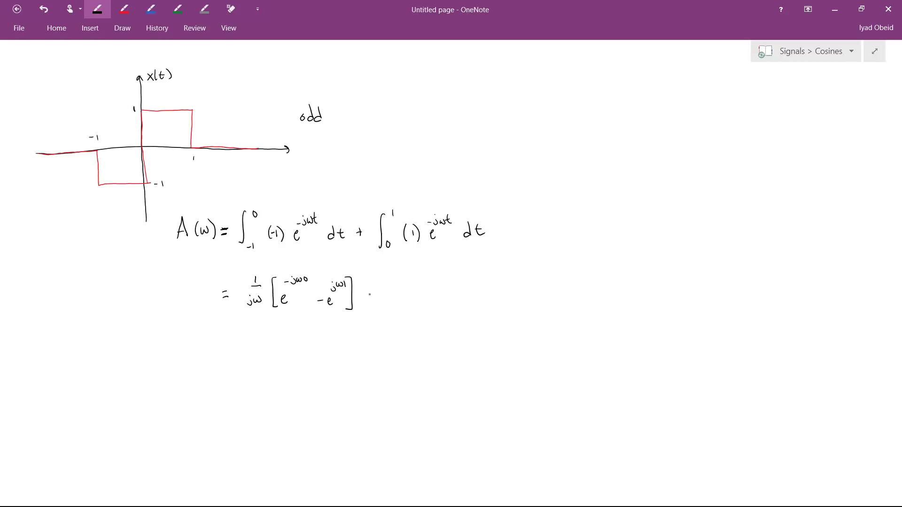
{"action": "mouse_move", "coordinate": [389, 280]}
{"action": "left_mouse_down"}
{"action": "mouse_move", "coordinate": [413, 308]}
{"action": "mouse_move", "coordinate": [425, 305]}
{"action": "mouse_move", "coordinate": [428, 282]}
{"action": "left_mouse_up"}
{"action": "left_click_drag", "start_coordinate": [430, 280], "coordinate": [457, 298]}
{"action": "left_click_drag", "start_coordinate": [461, 300], "coordinate": [470, 281]}
{"action": "mouse_move", "coordinate": [473, 278]}
{"action": "left_mouse_down"}
{"action": "mouse_move", "coordinate": [482, 281]}
{"action": "mouse_move", "coordinate": [493, 311]}
{"action": "left_mouse_up"}
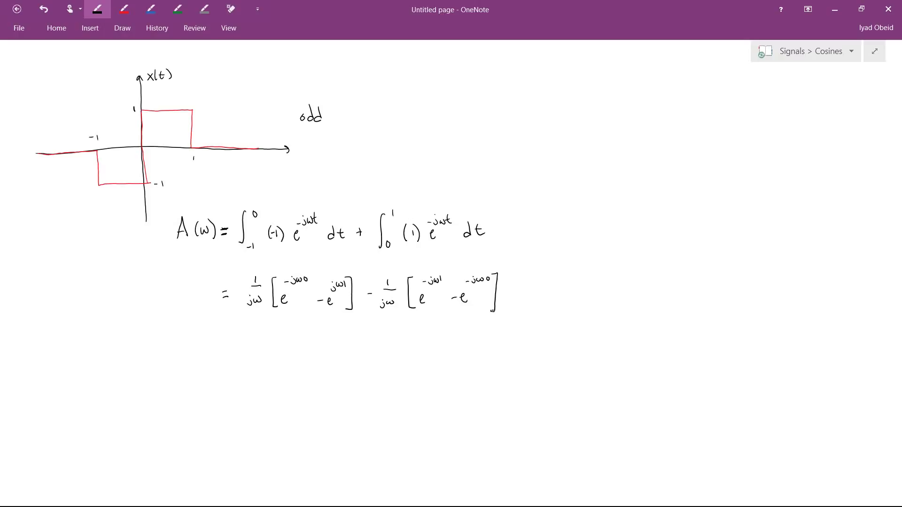
- Write sin(θ) = (e^{jθ} − e^{−jθ})/2j in green to the right of the derivation
{"action": "scroll", "coordinate": [451, 268], "scroll_direction": "down", "scroll_amount": 2}
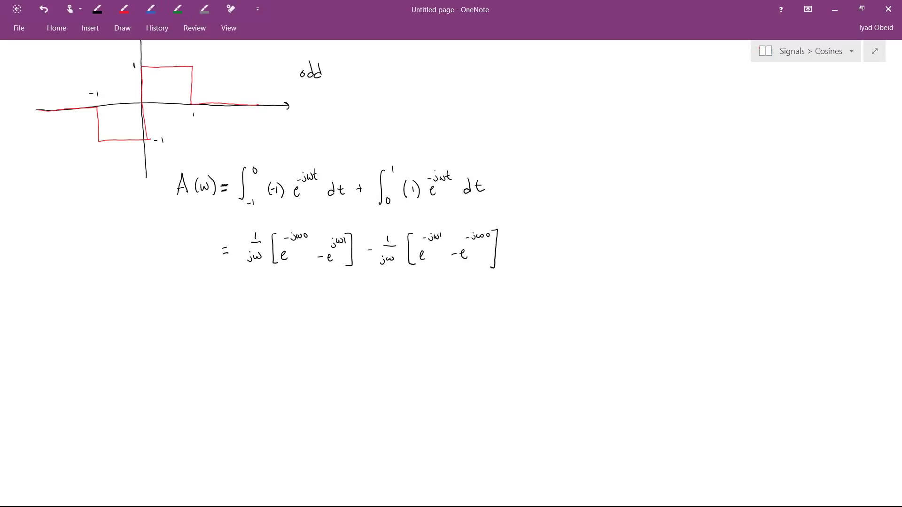
{"action": "scroll", "coordinate": [594, 244], "scroll_direction": "up", "scroll_amount": 2}
{"action": "scroll", "coordinate": [603, 271], "scroll_direction": "down", "scroll_amount": 1}
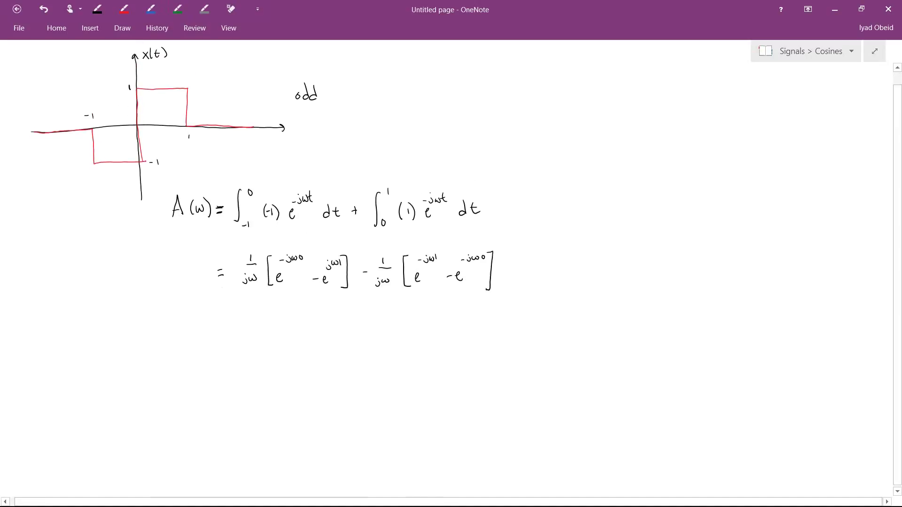
{"action": "mouse_move", "coordinate": [606, 259]}
{"action": "left_mouse_down"}
{"action": "mouse_move", "coordinate": [599, 268]}
{"action": "mouse_move", "coordinate": [623, 272]}
{"action": "mouse_move", "coordinate": [630, 261]}
{"action": "left_mouse_up"}
{"action": "mouse_move", "coordinate": [625, 264]}
{"action": "left_mouse_down"}
{"action": "mouse_move", "coordinate": [635, 272]}
{"action": "mouse_move", "coordinate": [647, 264]}
{"action": "left_mouse_up"}
{"action": "mouse_move", "coordinate": [645, 266]}
{"action": "left_mouse_down"}
{"action": "mouse_move", "coordinate": [677, 257]}
{"action": "mouse_move", "coordinate": [684, 240]}
{"action": "left_mouse_up"}
{"action": "mouse_move", "coordinate": [682, 238]}
{"action": "left_mouse_down"}
{"action": "mouse_move", "coordinate": [709, 256]}
{"action": "mouse_move", "coordinate": [714, 240]}
{"action": "left_mouse_up"}
{"action": "left_click_drag", "start_coordinate": [717, 236], "coordinate": [729, 237]}
{"action": "mouse_move", "coordinate": [671, 263]}
{"action": "left_mouse_down"}
{"action": "mouse_move", "coordinate": [713, 261]}
{"action": "mouse_move", "coordinate": [695, 276]}
{"action": "left_mouse_up"}
{"action": "left_click_drag", "start_coordinate": [699, 274], "coordinate": [698, 279]}
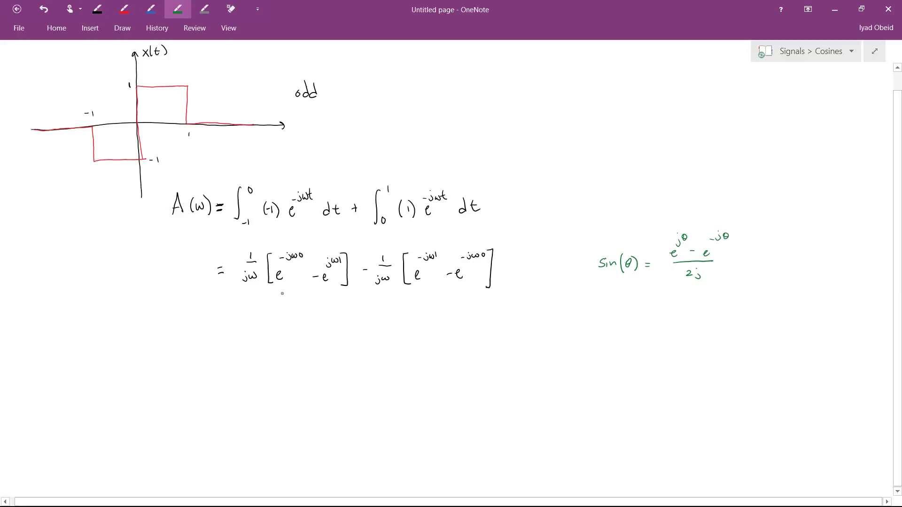
- Remove the stray green underlines with two undos and return to black ink
{"action": "left_click_drag", "start_coordinate": [280, 291], "coordinate": [337, 293]}
{"action": "left_click", "coordinate": [44, 9]}
{"action": "left_click", "coordinate": [44, 8]}
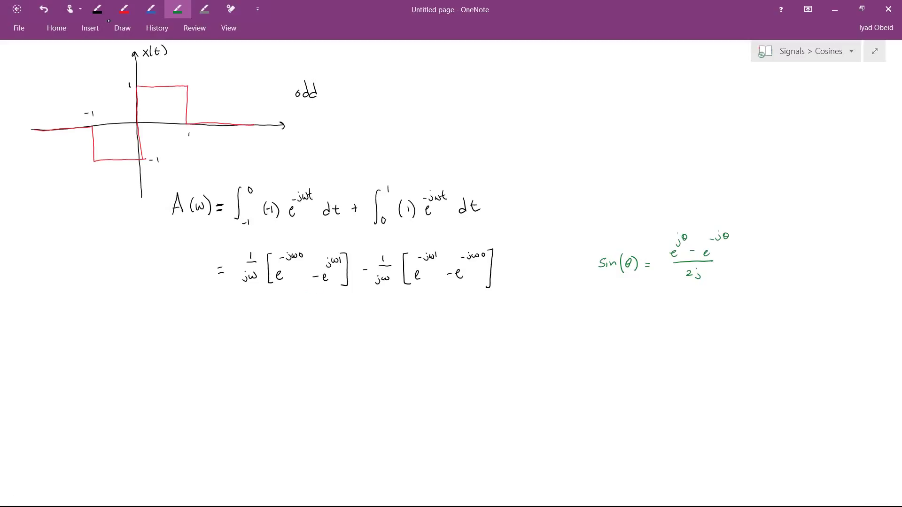
{"action": "left_click", "coordinate": [97, 9]}
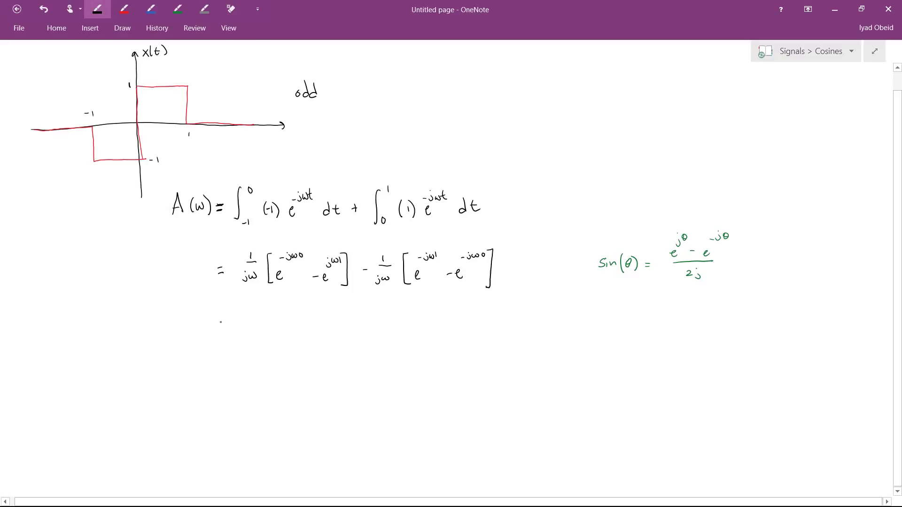
- Write the third line = (1/jω)e^{jω/2}(e^{−jω/2} − e^{jω/2}) in black
{"action": "mouse_move", "coordinate": [245, 309]}
{"action": "left_mouse_down"}
{"action": "mouse_move", "coordinate": [245, 334]}
{"action": "mouse_move", "coordinate": [254, 330]}
{"action": "left_mouse_up"}
{"action": "left_click_drag", "start_coordinate": [273, 324], "coordinate": [289, 308]}
{"action": "mouse_move", "coordinate": [284, 311]}
{"action": "left_mouse_down"}
{"action": "mouse_move", "coordinate": [308, 338]}
{"action": "mouse_move", "coordinate": [336, 303]}
{"action": "left_mouse_up"}
{"action": "left_click_drag", "start_coordinate": [331, 309], "coordinate": [355, 328]}
{"action": "left_click_drag", "start_coordinate": [359, 330], "coordinate": [365, 333]}
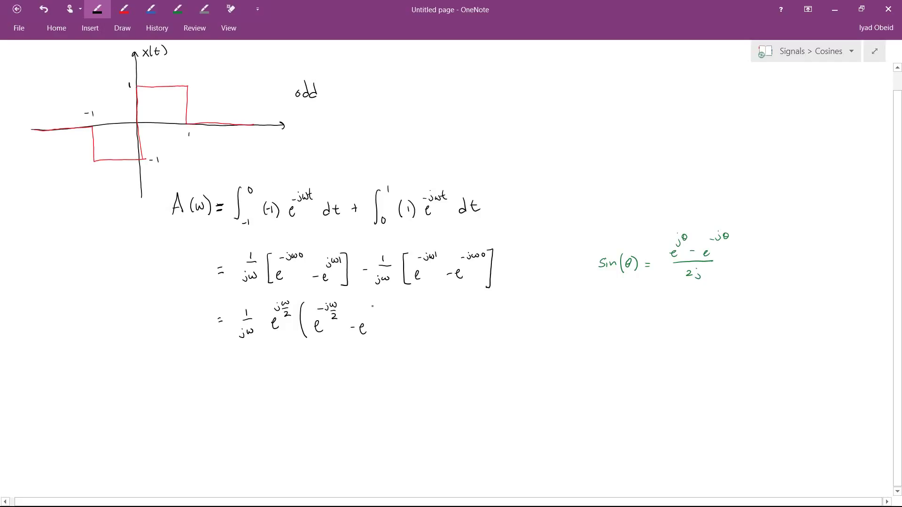
{"action": "left_click_drag", "start_coordinate": [375, 303], "coordinate": [386, 338]}
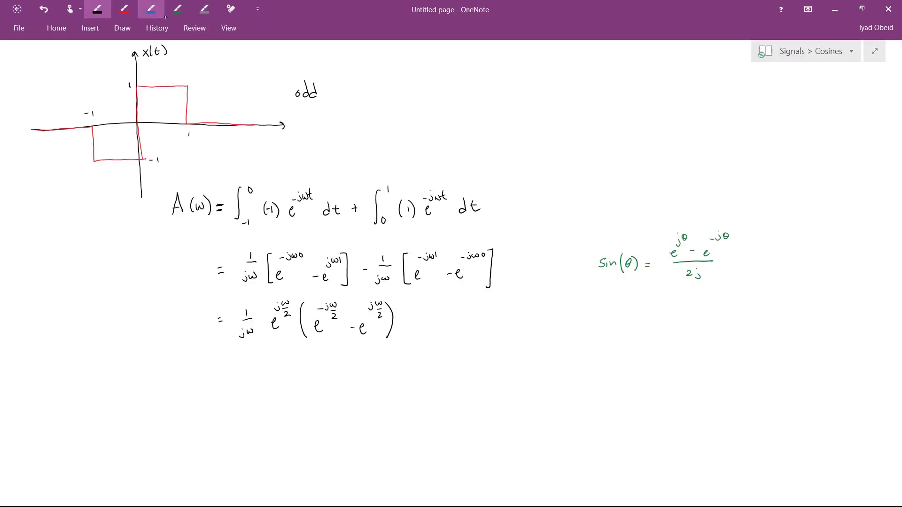
- Slash-mark the matching ω/2 and −jω0 exponents in blue, and the jω/2 and jω1 exponents in red
{"action": "left_click", "coordinate": [151, 9]}
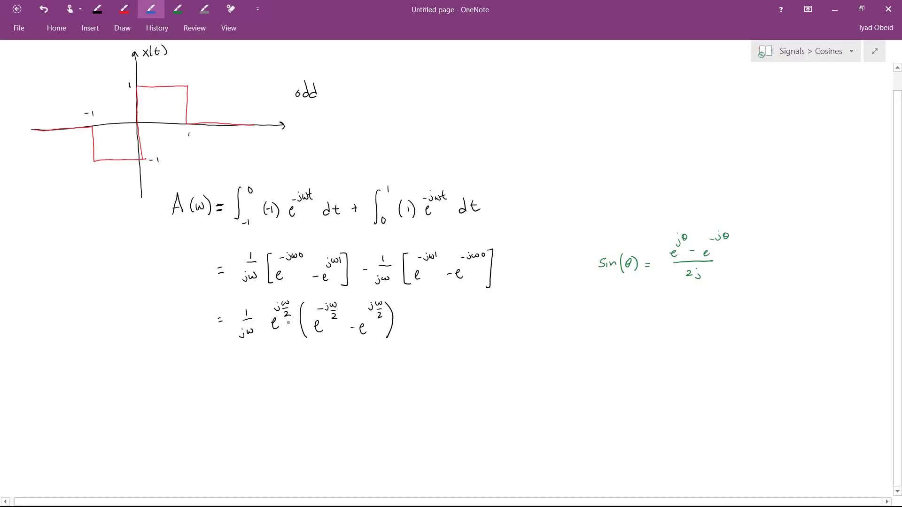
{"action": "left_click_drag", "start_coordinate": [288, 323], "coordinate": [340, 321]}
{"action": "left_click_drag", "start_coordinate": [298, 267], "coordinate": [307, 258]}
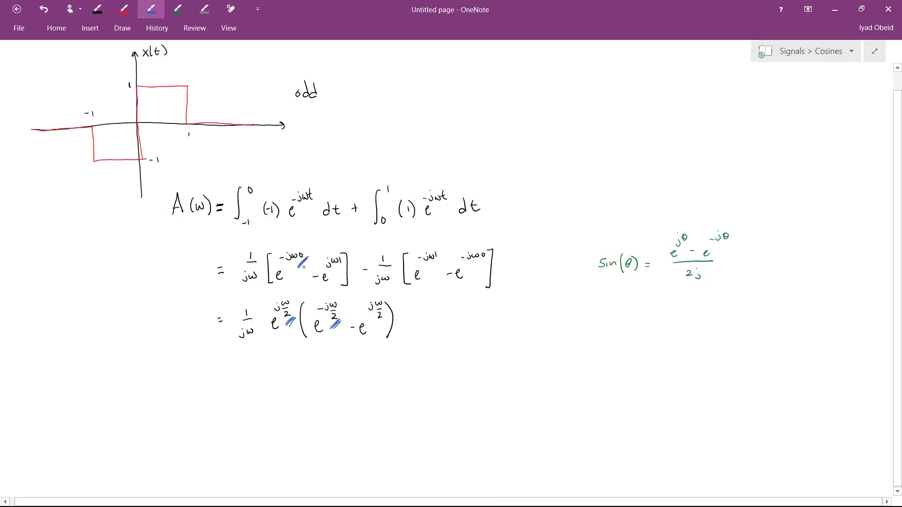
{"action": "left_click", "coordinate": [130, 12]}
{"action": "left_click_drag", "start_coordinate": [292, 318], "coordinate": [298, 303]}
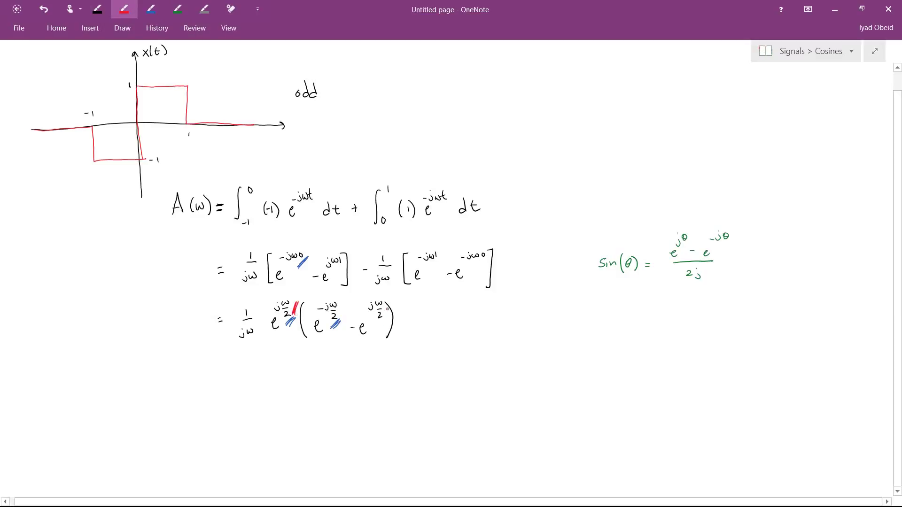
{"action": "left_click_drag", "start_coordinate": [384, 317], "coordinate": [389, 304]}
{"action": "left_click_drag", "start_coordinate": [338, 274], "coordinate": [345, 262]}
{"action": "left_click_drag", "start_coordinate": [339, 275], "coordinate": [348, 261]}
{"action": "left_click", "coordinate": [97, 9]}
{"action": "scroll", "coordinate": [406, 333], "scroll_direction": "up", "scroll_amount": 2}
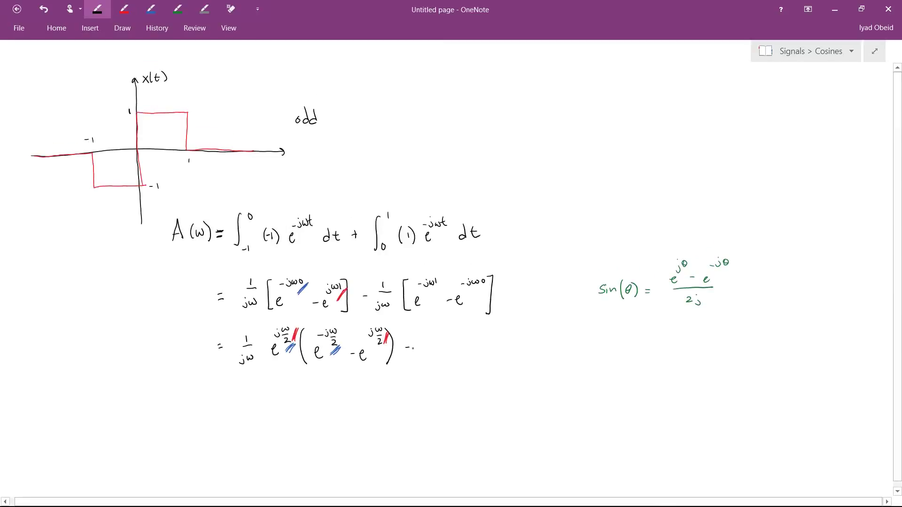
- Append the factored second term − (1/jω)e^{−jω/2}(e^{−jω/2} − e^{jω/2}) to the third line
{"action": "left_click_drag", "start_coordinate": [431, 334], "coordinate": [431, 344]}
{"action": "mouse_move", "coordinate": [424, 347]}
{"action": "left_mouse_down"}
{"action": "mouse_move", "coordinate": [435, 346]}
{"action": "mouse_move", "coordinate": [425, 362]}
{"action": "left_mouse_up"}
{"action": "left_click_drag", "start_coordinate": [432, 355], "coordinate": [457, 358]}
{"action": "mouse_move", "coordinate": [475, 334]}
{"action": "left_mouse_down"}
{"action": "mouse_move", "coordinate": [482, 330]}
{"action": "mouse_move", "coordinate": [498, 370]}
{"action": "mouse_move", "coordinate": [533, 323]}
{"action": "mouse_move", "coordinate": [534, 342]}
{"action": "mouse_move", "coordinate": [566, 361]}
{"action": "left_mouse_up"}
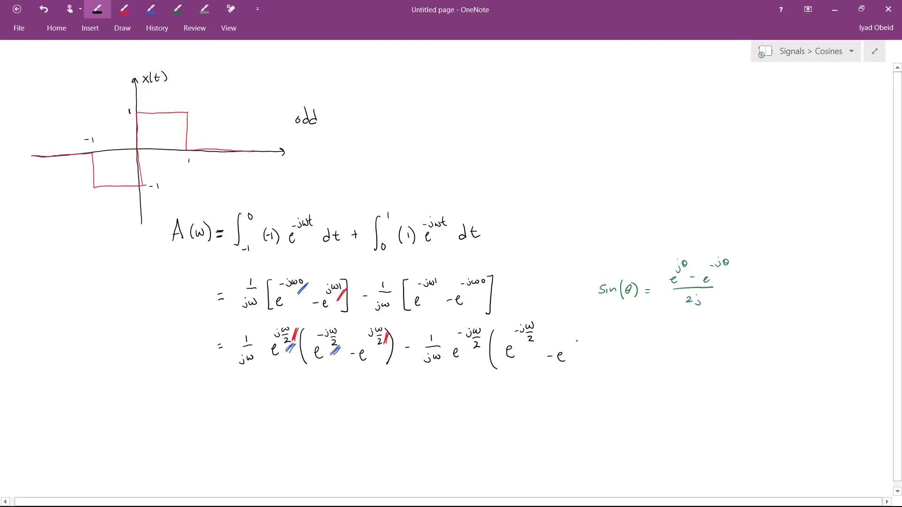
{"action": "mouse_move", "coordinate": [573, 328]}
{"action": "left_mouse_down"}
{"action": "mouse_move", "coordinate": [586, 324]}
{"action": "mouse_move", "coordinate": [588, 365]}
{"action": "left_mouse_up"}
{"action": "scroll", "coordinate": [587, 365], "scroll_direction": "down", "scroll_amount": 3}
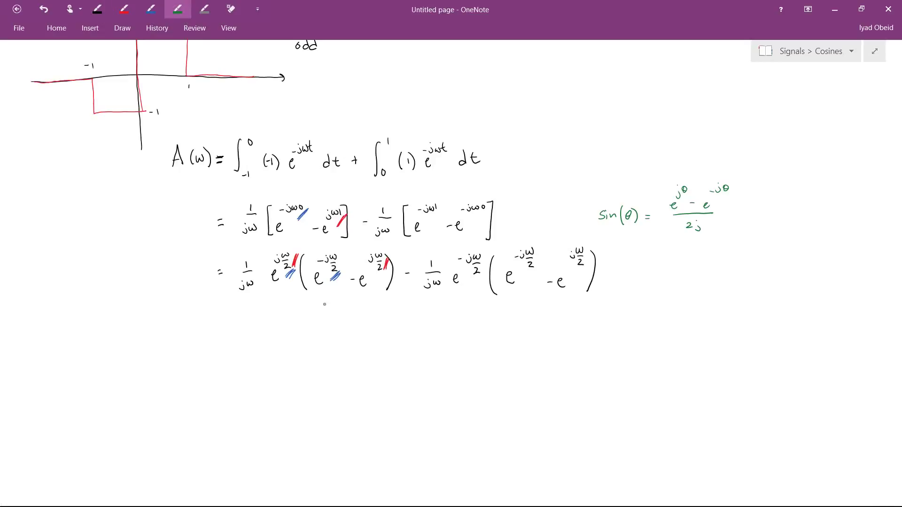
- Underline the first bracketed difference in green and write −2j sin(ω/2) beneath it
{"action": "left_click_drag", "start_coordinate": [319, 300], "coordinate": [381, 297]}
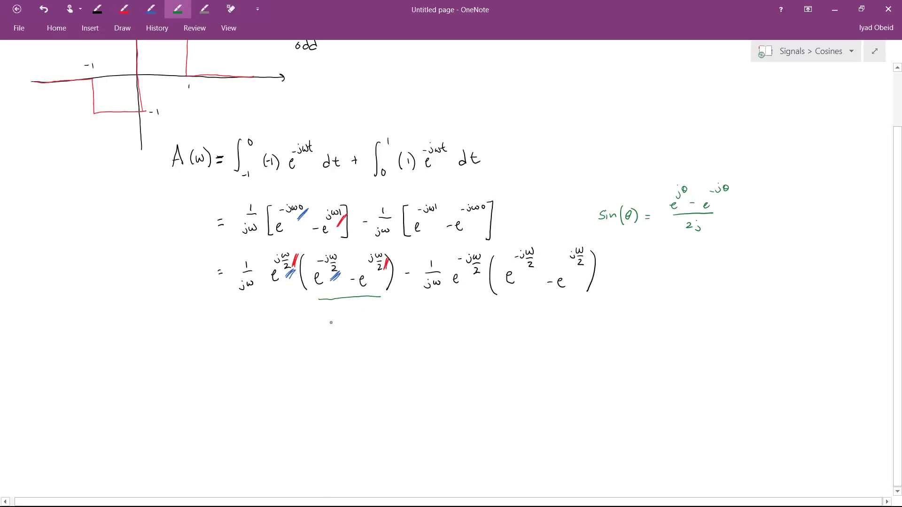
{"action": "left_click_drag", "start_coordinate": [327, 322], "coordinate": [342, 323]}
{"action": "mouse_move", "coordinate": [345, 320]}
{"action": "left_mouse_down"}
{"action": "mouse_move", "coordinate": [370, 330]}
{"action": "mouse_move", "coordinate": [381, 309]}
{"action": "mouse_move", "coordinate": [383, 317]}
{"action": "left_mouse_up"}
{"action": "mouse_move", "coordinate": [377, 321]}
{"action": "left_mouse_down"}
{"action": "mouse_move", "coordinate": [389, 324]}
{"action": "mouse_move", "coordinate": [385, 331]}
{"action": "left_mouse_up"}
- Underline the second bracketed difference in green and label it −2j sin(ω/2) as well
{"action": "left_click_drag", "start_coordinate": [506, 302], "coordinate": [589, 302]}
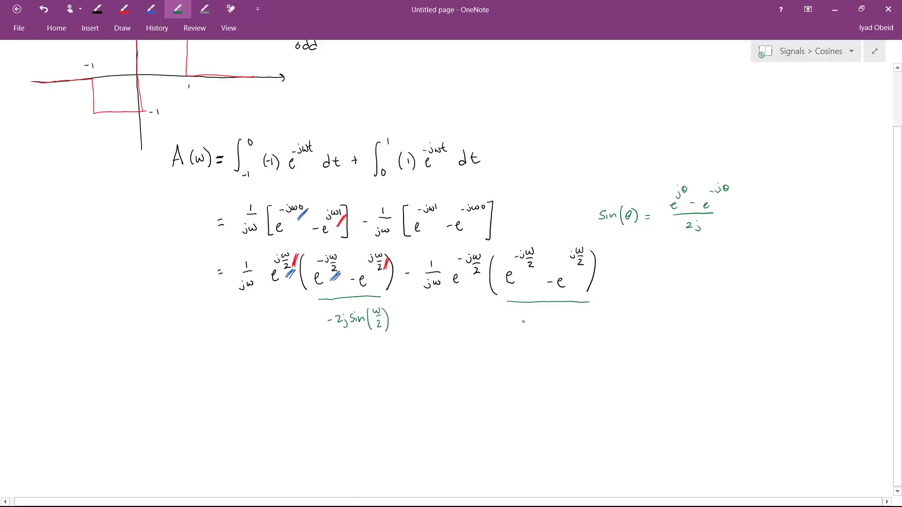
{"action": "left_click_drag", "start_coordinate": [519, 319], "coordinate": [525, 326]}
{"action": "mouse_move", "coordinate": [529, 322]}
{"action": "left_mouse_down"}
{"action": "mouse_move", "coordinate": [559, 330]}
{"action": "mouse_move", "coordinate": [573, 312]}
{"action": "mouse_move", "coordinate": [577, 333]}
{"action": "left_mouse_up"}
{"action": "scroll", "coordinate": [451, 263], "scroll_direction": "down", "scroll_amount": 3}
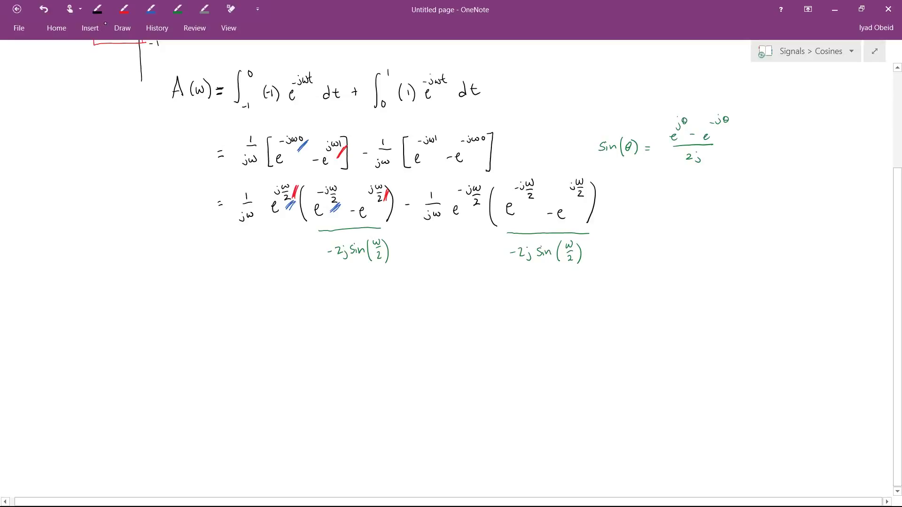
- Write the black line = −2j sin(ω/2)(1/jω)(e^{jω/2} − e^{−jω/2})
{"action": "left_click", "coordinate": [98, 9]}
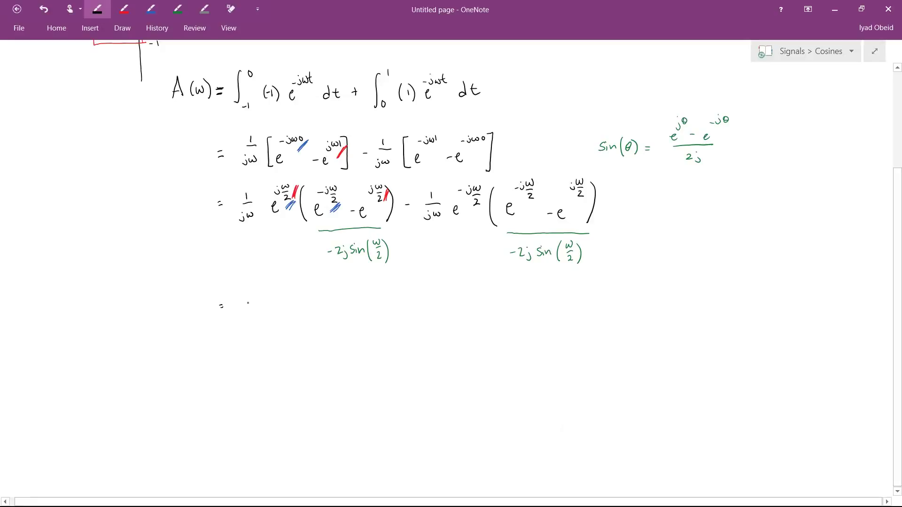
{"action": "mouse_move", "coordinate": [253, 300]}
{"action": "left_mouse_down"}
{"action": "mouse_move", "coordinate": [260, 313]}
{"action": "mouse_move", "coordinate": [285, 308]}
{"action": "mouse_move", "coordinate": [294, 316]}
{"action": "mouse_move", "coordinate": [308, 293]}
{"action": "mouse_move", "coordinate": [308, 303]}
{"action": "left_mouse_up"}
{"action": "left_click_drag", "start_coordinate": [301, 308], "coordinate": [314, 318]}
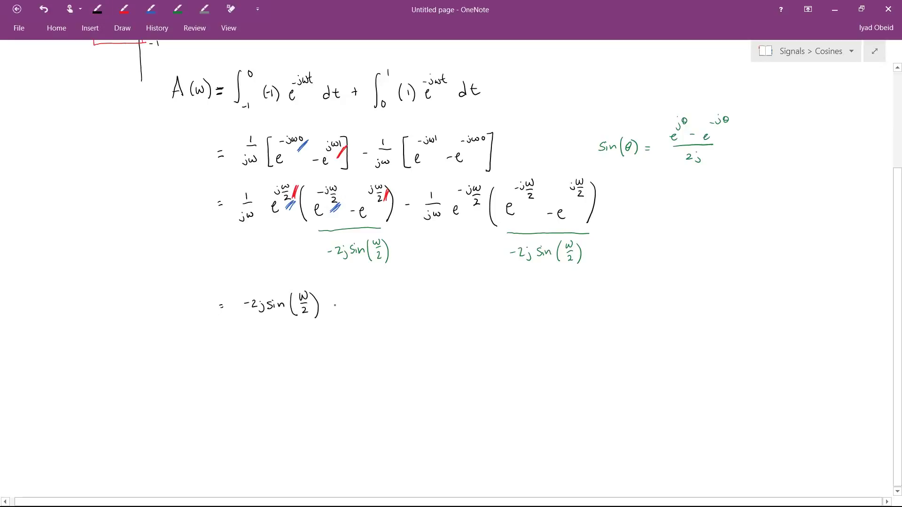
{"action": "mouse_move", "coordinate": [333, 292]}
{"action": "left_mouse_down"}
{"action": "mouse_move", "coordinate": [334, 324]}
{"action": "mouse_move", "coordinate": [348, 306]}
{"action": "left_mouse_up"}
{"action": "mouse_move", "coordinate": [343, 315]}
{"action": "left_mouse_down"}
{"action": "mouse_move", "coordinate": [338, 324]}
{"action": "mouse_move", "coordinate": [353, 313]}
{"action": "mouse_move", "coordinate": [359, 328]}
{"action": "left_mouse_up"}
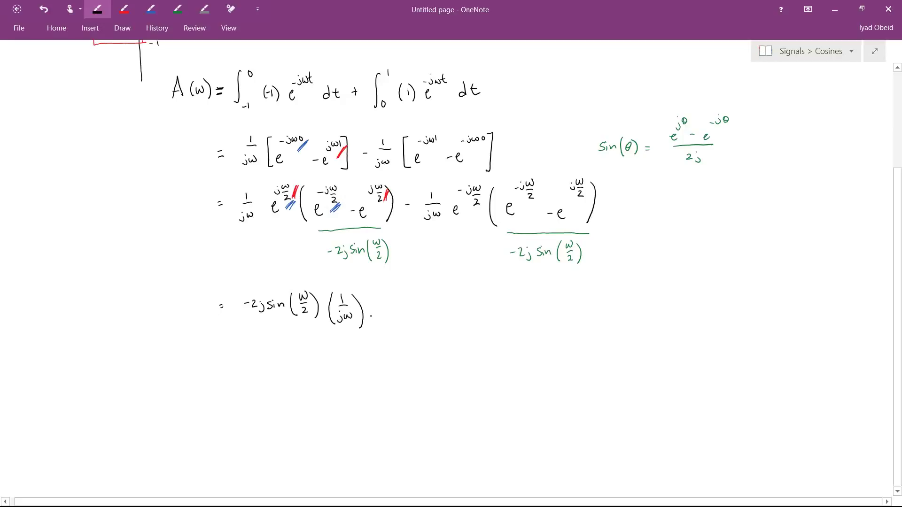
{"action": "left_click_drag", "start_coordinate": [374, 287], "coordinate": [380, 333]}
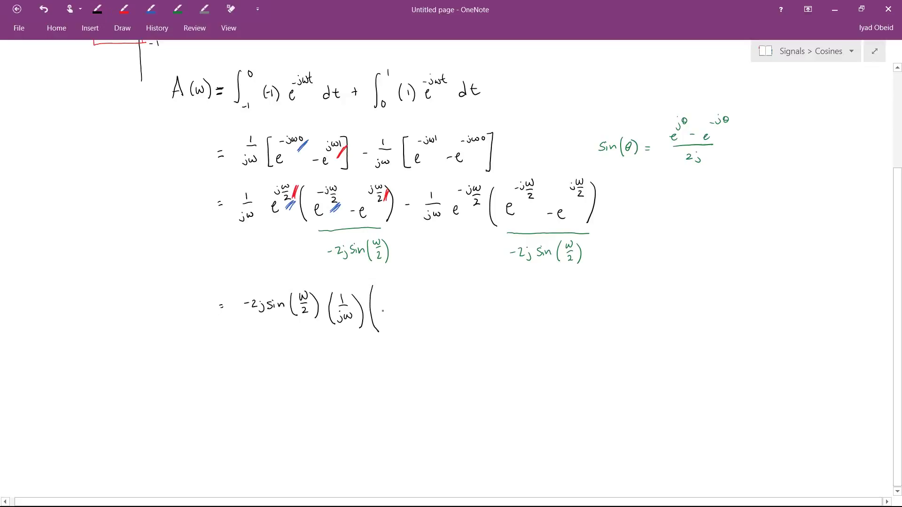
{"action": "mouse_move", "coordinate": [383, 310]}
{"action": "left_mouse_down"}
{"action": "mouse_move", "coordinate": [392, 313]}
{"action": "mouse_move", "coordinate": [390, 291]}
{"action": "mouse_move", "coordinate": [406, 287]}
{"action": "left_mouse_up"}
{"action": "left_click_drag", "start_coordinate": [398, 291], "coordinate": [449, 314]}
{"action": "mouse_move", "coordinate": [462, 280]}
{"action": "left_mouse_down"}
{"action": "mouse_move", "coordinate": [469, 298]}
{"action": "mouse_move", "coordinate": [485, 300]}
{"action": "mouse_move", "coordinate": [477, 330]}
{"action": "left_mouse_up"}
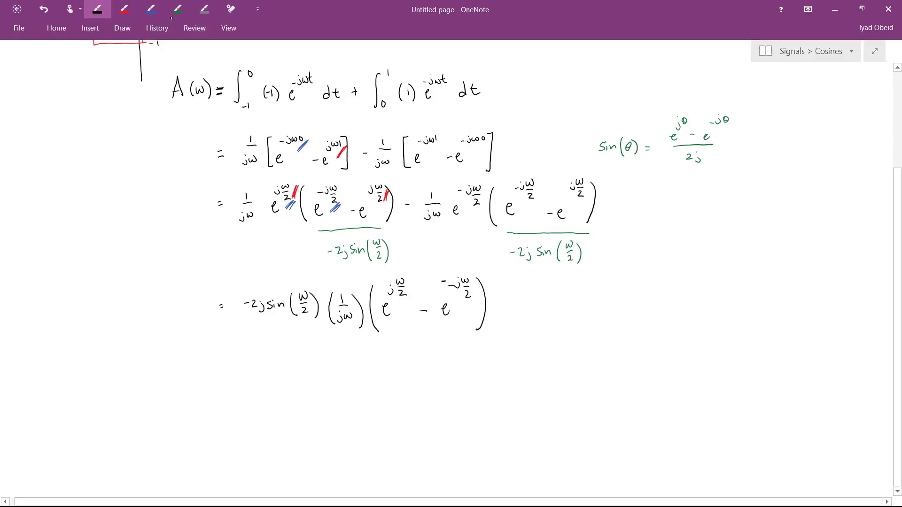
{"action": "left_click", "coordinate": [151, 9]}
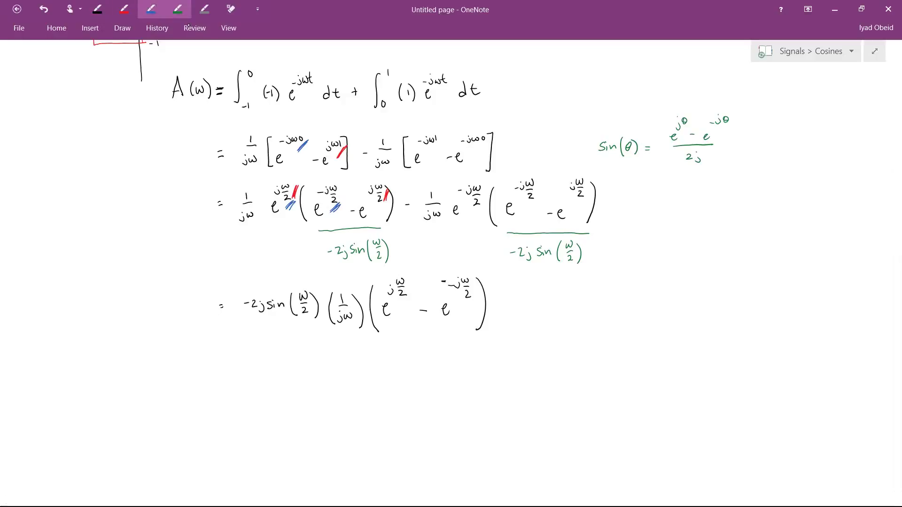
- Link the shared e^{−jω/2} exponentials with grey hatch marks and arrows
{"action": "left_click", "coordinate": [204, 9]}
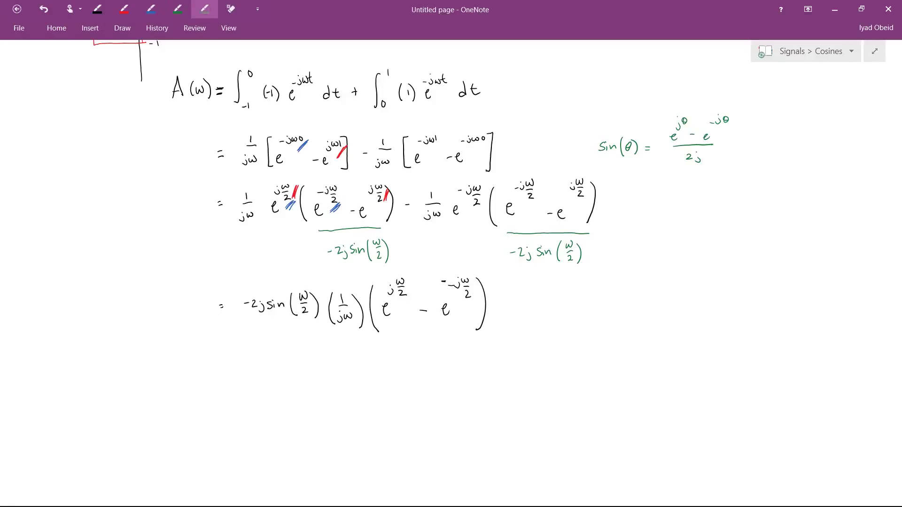
{"action": "mouse_move", "coordinate": [298, 213]}
{"action": "left_mouse_down"}
{"action": "mouse_move", "coordinate": [283, 223]}
{"action": "mouse_move", "coordinate": [288, 234]}
{"action": "mouse_move", "coordinate": [366, 272]}
{"action": "left_mouse_up"}
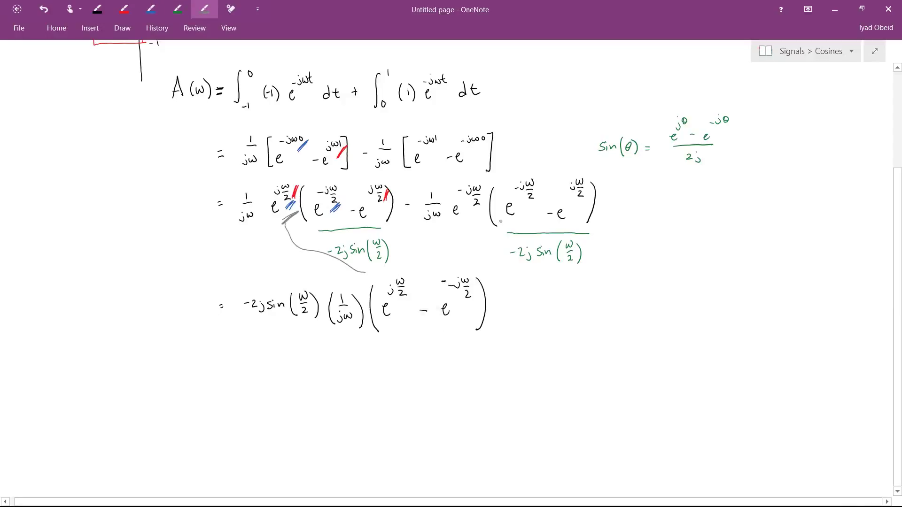
{"action": "mouse_move", "coordinate": [483, 215]}
{"action": "left_mouse_down"}
{"action": "mouse_move", "coordinate": [458, 223]}
{"action": "mouse_move", "coordinate": [473, 226]}
{"action": "mouse_move", "coordinate": [466, 266]}
{"action": "left_mouse_up"}
- Double-underline the final bracket in green and label it 2j sin(ω/2)
{"action": "left_click", "coordinate": [178, 9]}
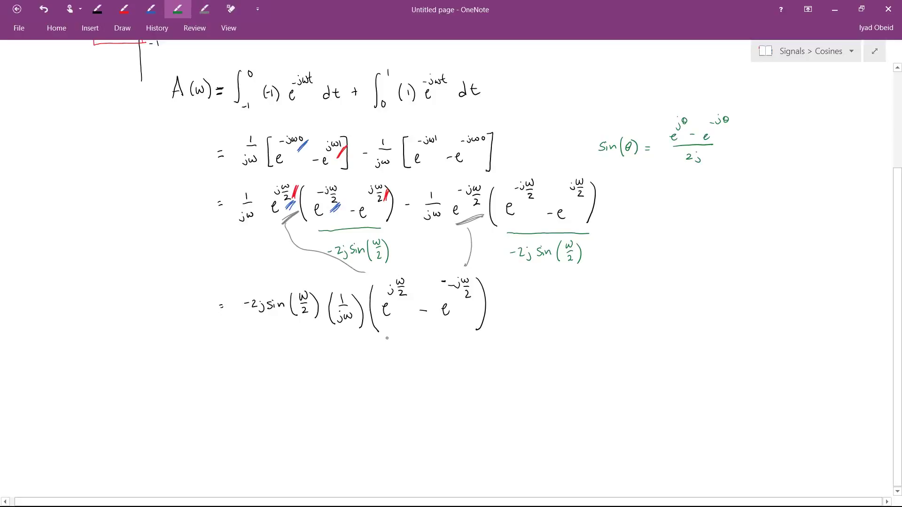
{"action": "left_click_drag", "start_coordinate": [385, 334], "coordinate": [478, 332]}
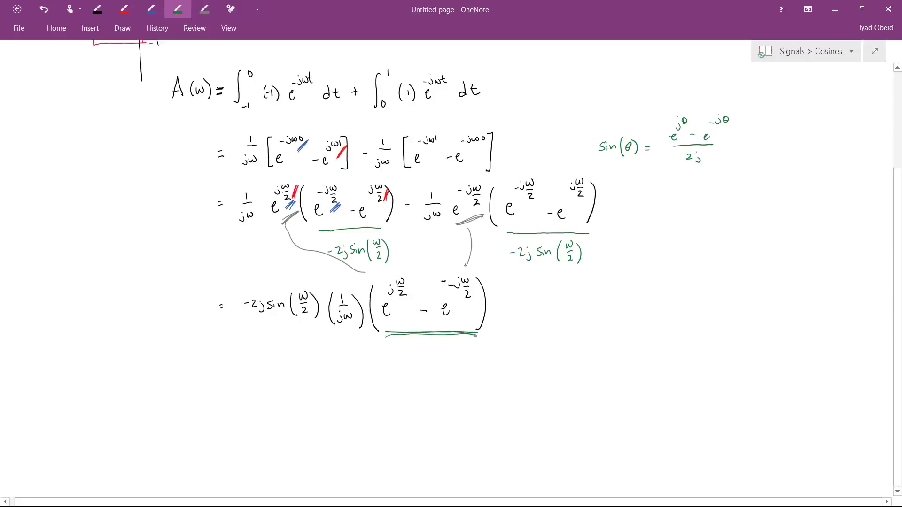
{"action": "left_click_drag", "start_coordinate": [411, 346], "coordinate": [417, 352]}
{"action": "left_click_drag", "start_coordinate": [419, 350], "coordinate": [448, 356]}
{"action": "mouse_move", "coordinate": [454, 342]}
{"action": "left_mouse_down"}
{"action": "mouse_move", "coordinate": [454, 360]}
{"action": "mouse_move", "coordinate": [466, 342]}
{"action": "mouse_move", "coordinate": [466, 351]}
{"action": "left_mouse_up"}
{"action": "left_click_drag", "start_coordinate": [459, 354], "coordinate": [472, 361]}
{"action": "scroll", "coordinate": [451, 272], "scroll_direction": "down", "scroll_amount": 3}
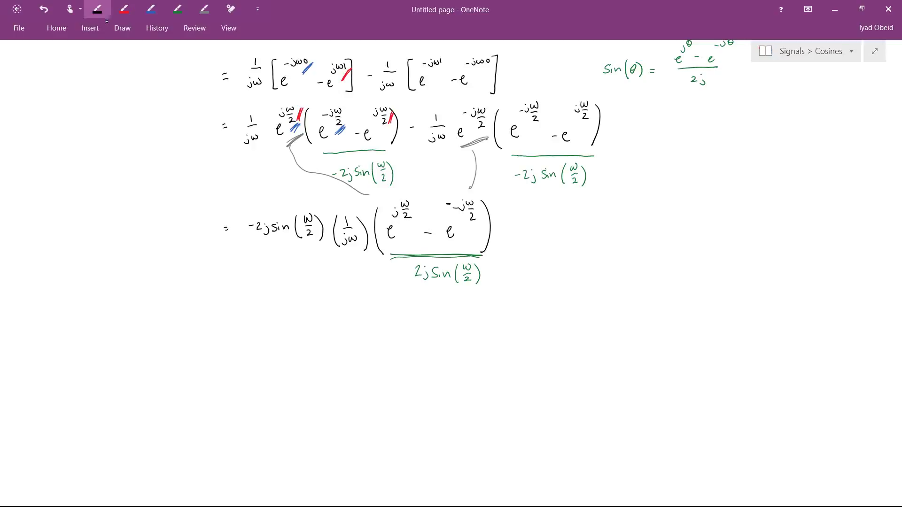
- Write the green side note (−2j)(2j) = 4 beside the bottom line and start a new '=' below
{"action": "left_click", "coordinate": [183, 16]}
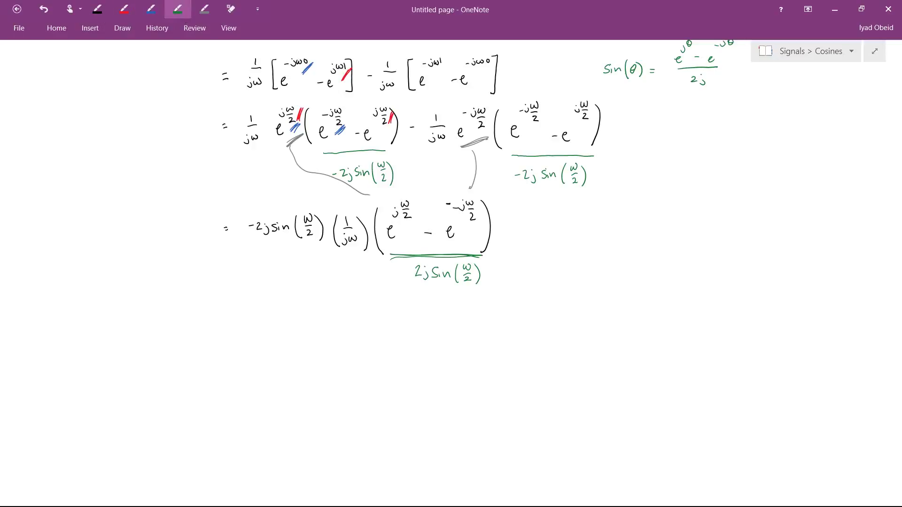
{"action": "mouse_move", "coordinate": [573, 227]}
{"action": "left_mouse_down"}
{"action": "mouse_move", "coordinate": [572, 240]}
{"action": "mouse_move", "coordinate": [577, 233]}
{"action": "left_mouse_up"}
{"action": "left_click_drag", "start_coordinate": [582, 228], "coordinate": [599, 240]}
{"action": "left_click_drag", "start_coordinate": [604, 230], "coordinate": [620, 248]}
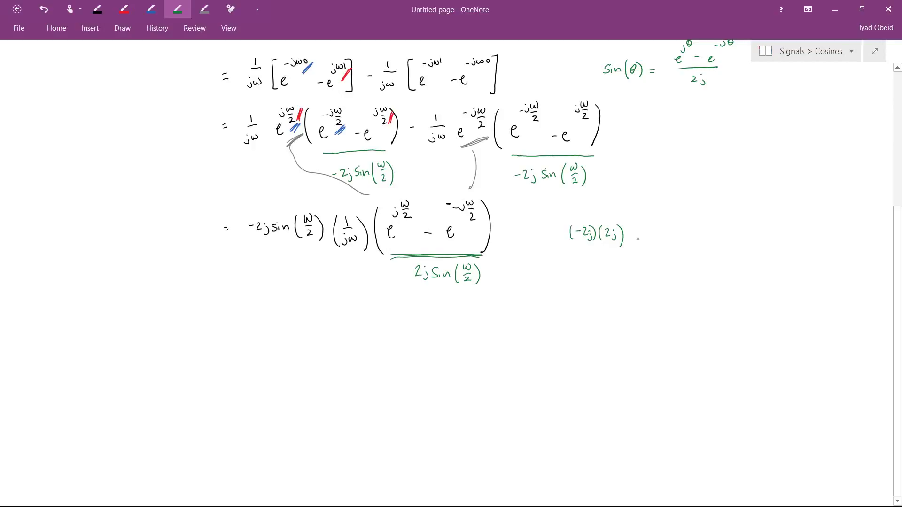
{"action": "left_click_drag", "start_coordinate": [636, 235], "coordinate": [641, 234]}
{"action": "left_click_drag", "start_coordinate": [636, 232], "coordinate": [641, 232]}
{"action": "mouse_move", "coordinate": [652, 226]}
{"action": "left_mouse_down"}
{"action": "mouse_move", "coordinate": [651, 235]}
{"action": "mouse_move", "coordinate": [660, 233]}
{"action": "left_mouse_up"}
{"action": "left_click_drag", "start_coordinate": [657, 224], "coordinate": [657, 241]}
{"action": "scroll", "coordinate": [656, 241], "scroll_direction": "down", "scroll_amount": 1}
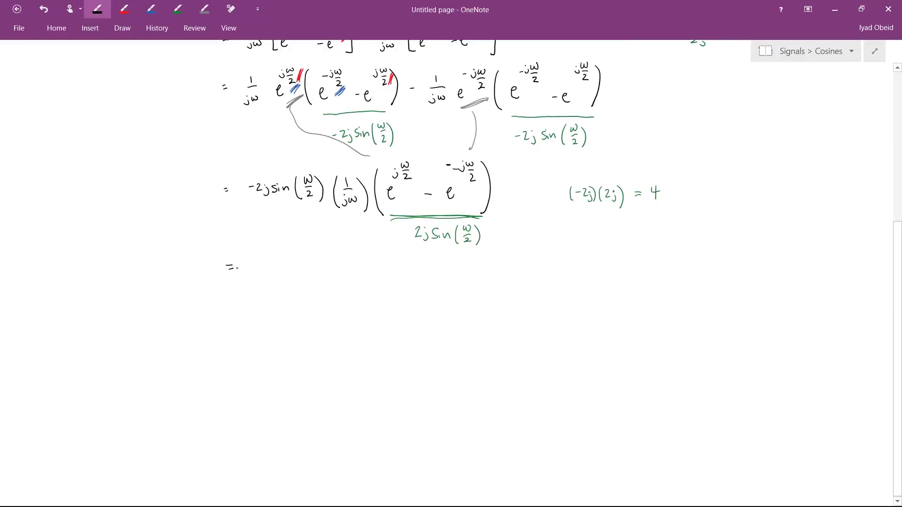
- Handwrite 4sin²(ω/2) over jω as a fraction after the equals sign
{"action": "mouse_move", "coordinate": [252, 256]}
{"action": "left_mouse_down"}
{"action": "mouse_move", "coordinate": [260, 268]}
{"action": "mouse_move", "coordinate": [283, 258]}
{"action": "mouse_move", "coordinate": [291, 272]}
{"action": "mouse_move", "coordinate": [308, 251]}
{"action": "mouse_move", "coordinate": [309, 262]}
{"action": "left_mouse_up"}
{"action": "left_click_drag", "start_coordinate": [300, 265], "coordinate": [314, 278]}
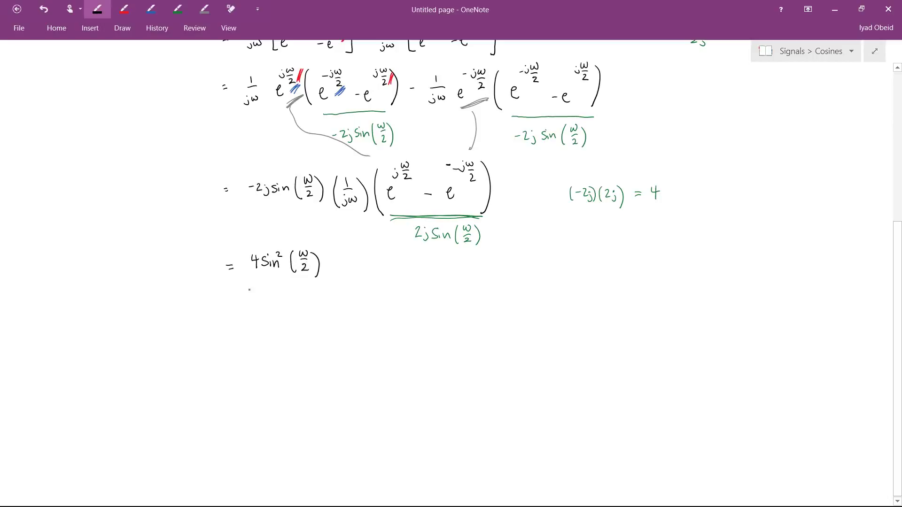
{"action": "left_click_drag", "start_coordinate": [250, 283], "coordinate": [324, 282]}
{"action": "left_click_drag", "start_coordinate": [271, 301], "coordinate": [294, 297]}
- Draw a red box around the 4sin²(ω/2)/jω result, then return to blue ink
{"action": "left_click", "coordinate": [124, 9]}
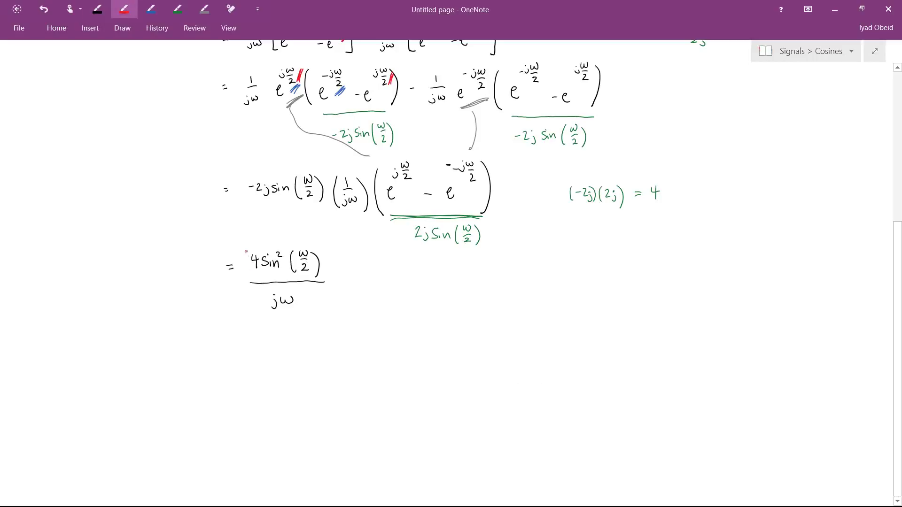
{"action": "mouse_move", "coordinate": [245, 247]}
{"action": "left_mouse_down"}
{"action": "mouse_move", "coordinate": [268, 327]}
{"action": "mouse_move", "coordinate": [344, 272]}
{"action": "mouse_move", "coordinate": [307, 236]}
{"action": "mouse_move", "coordinate": [245, 247]}
{"action": "left_mouse_up"}
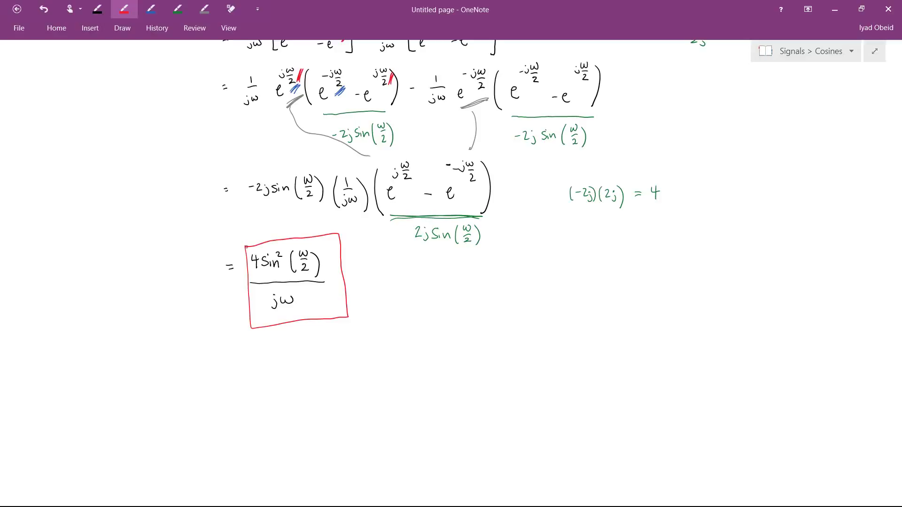
{"action": "left_click", "coordinate": [151, 9]}
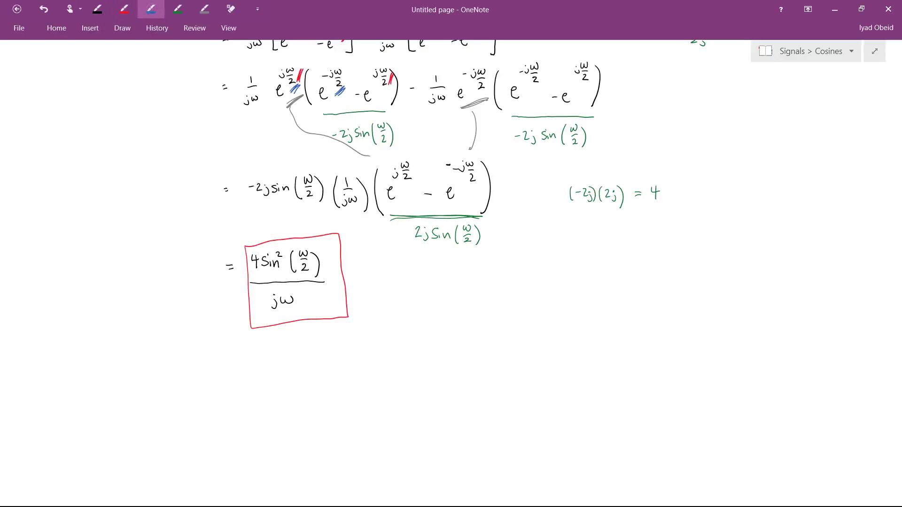
- Write j/j beside the boxed fraction in blue, then pick the black pen
{"action": "mouse_move", "coordinate": [335, 298]}
{"action": "left_mouse_down"}
{"action": "mouse_move", "coordinate": [331, 305]}
{"action": "mouse_move", "coordinate": [338, 284]}
{"action": "left_mouse_up"}
{"action": "left_click", "coordinate": [333, 294]}
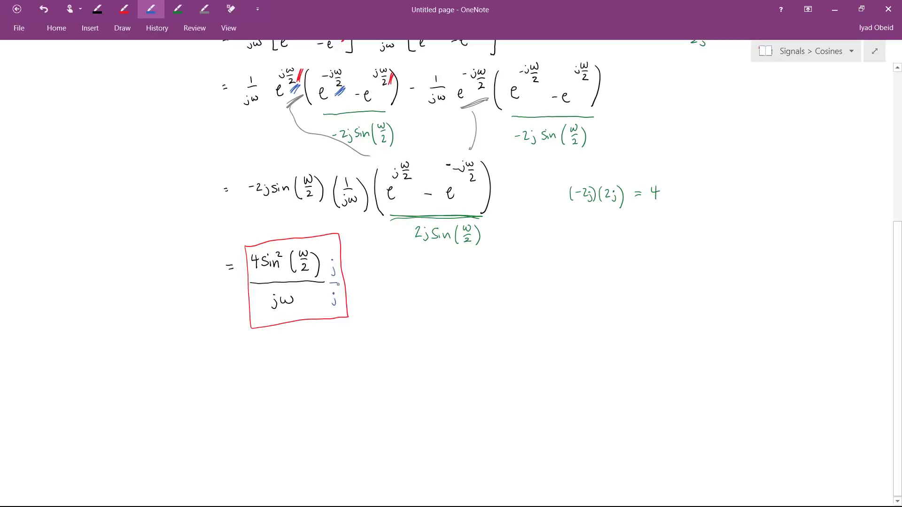
{"action": "left_click", "coordinate": [186, 16]}
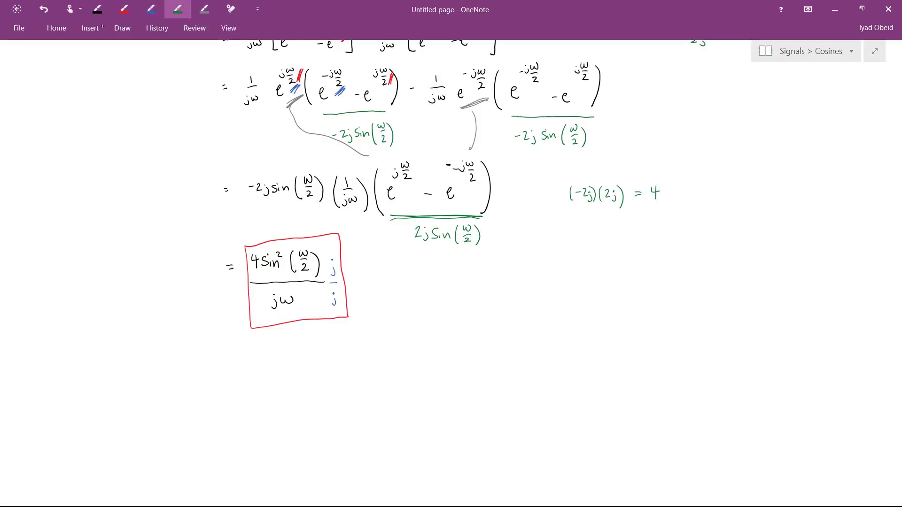
{"action": "left_click", "coordinate": [98, 9]}
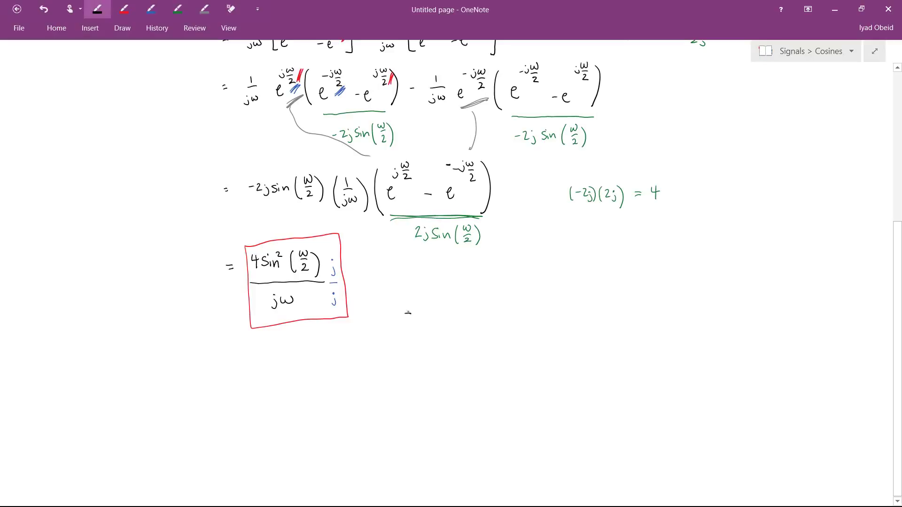
- Write = 0 − j 4sin²(ω/2)/ω to the right of the box
{"action": "left_click_drag", "start_coordinate": [404, 309], "coordinate": [411, 309]}
{"action": "left_click_drag", "start_coordinate": [404, 313], "coordinate": [514, 299]}
{"action": "mouse_move", "coordinate": [511, 293]}
{"action": "left_mouse_down"}
{"action": "mouse_move", "coordinate": [512, 304]}
{"action": "mouse_move", "coordinate": [543, 308]}
{"action": "mouse_move", "coordinate": [554, 285]}
{"action": "mouse_move", "coordinate": [555, 296]}
{"action": "left_mouse_up"}
{"action": "left_click_drag", "start_coordinate": [548, 301], "coordinate": [555, 305]}
{"action": "mouse_move", "coordinate": [560, 282]}
{"action": "left_mouse_down"}
{"action": "mouse_move", "coordinate": [564, 315]}
{"action": "mouse_move", "coordinate": [520, 316]}
{"action": "mouse_move", "coordinate": [572, 318]}
{"action": "mouse_move", "coordinate": [549, 329]}
{"action": "left_mouse_up"}
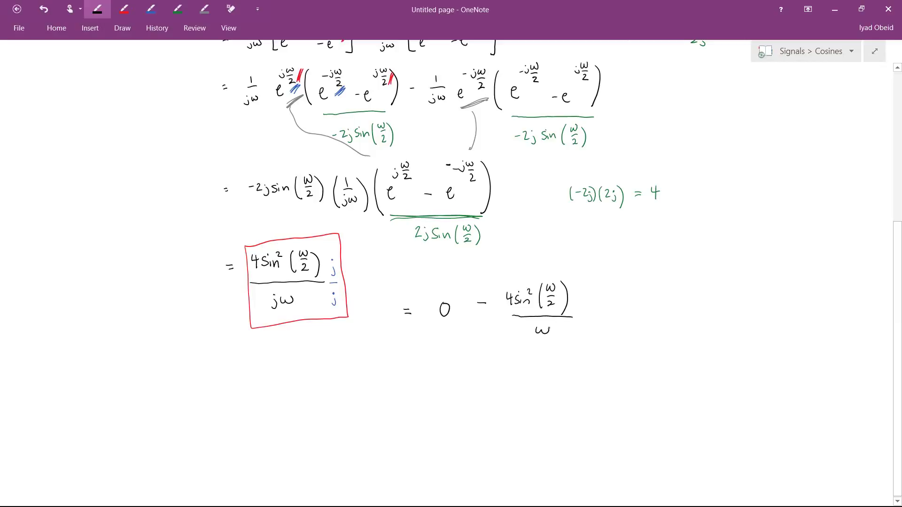
{"action": "left_click_drag", "start_coordinate": [496, 306], "coordinate": [493, 318]}
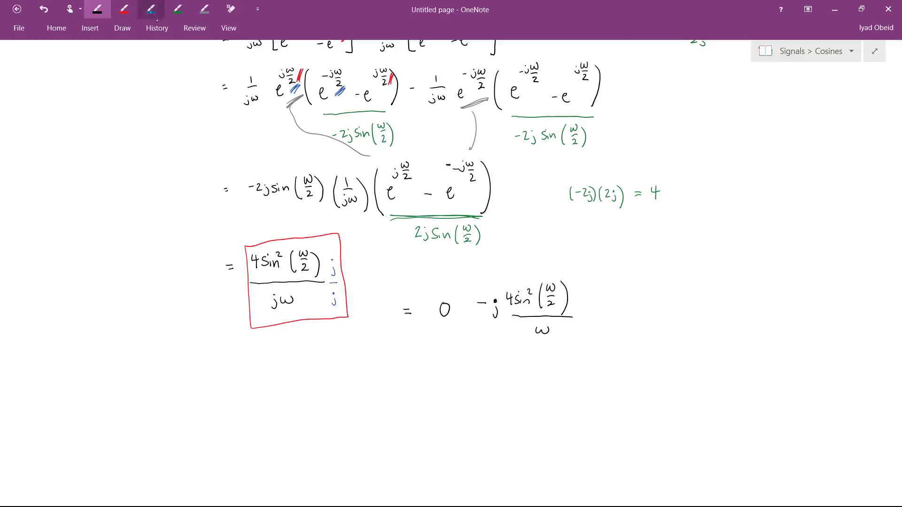
- Label the terms 'real' and '−j im' in blue and underline them
{"action": "scroll", "coordinate": [564, 268], "scroll_direction": "down", "scroll_amount": 3}
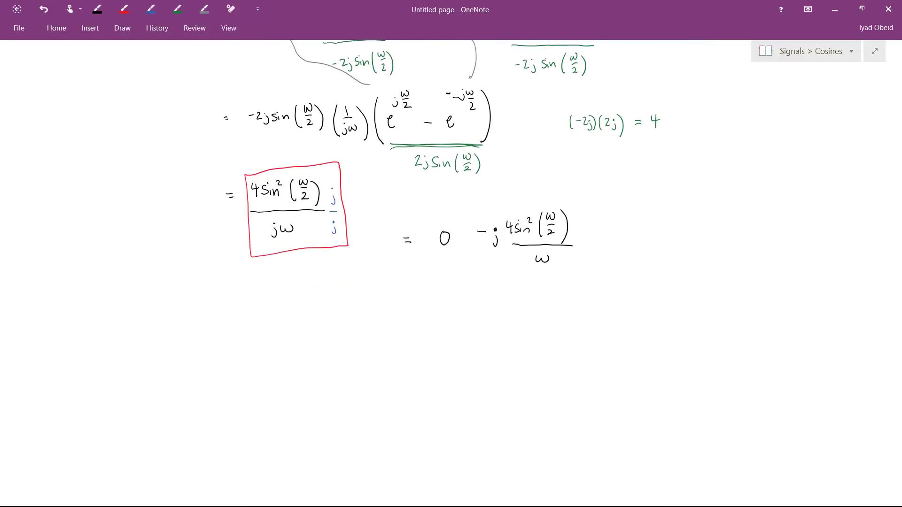
{"action": "left_click", "coordinate": [150, 9]}
{"action": "mouse_move", "coordinate": [434, 298]}
{"action": "left_mouse_down"}
{"action": "mouse_move", "coordinate": [434, 287]}
{"action": "mouse_move", "coordinate": [446, 297]}
{"action": "mouse_move", "coordinate": [452, 284]}
{"action": "mouse_move", "coordinate": [454, 299]}
{"action": "left_mouse_up"}
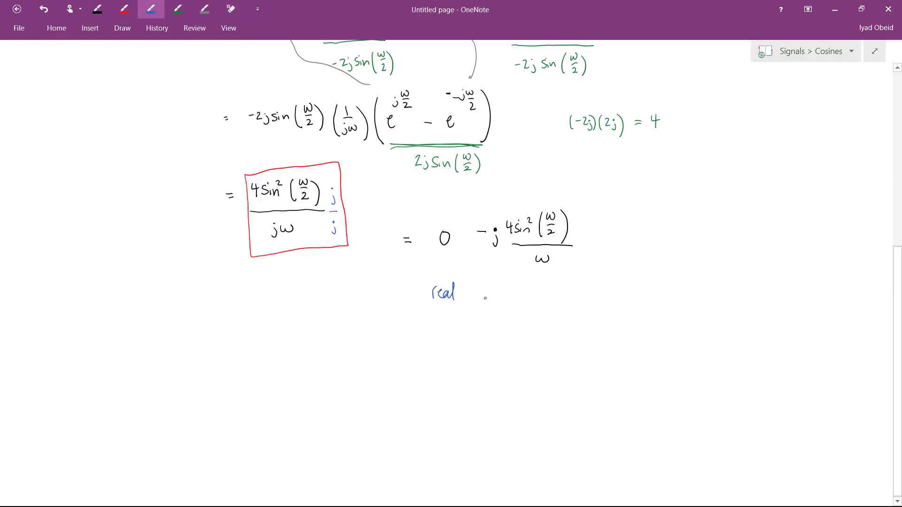
{"action": "mouse_move", "coordinate": [483, 298]}
{"action": "left_mouse_down"}
{"action": "mouse_move", "coordinate": [526, 298]}
{"action": "mouse_move", "coordinate": [497, 308]}
{"action": "left_mouse_up"}
{"action": "left_click", "coordinate": [509, 289]}
{"action": "left_click", "coordinate": [499, 289]}
{"action": "left_click_drag", "start_coordinate": [435, 311], "coordinate": [452, 309]}
{"action": "left_click_drag", "start_coordinate": [511, 310], "coordinate": [527, 308]}
{"action": "left_click_drag", "start_coordinate": [437, 325], "coordinate": [535, 325]}
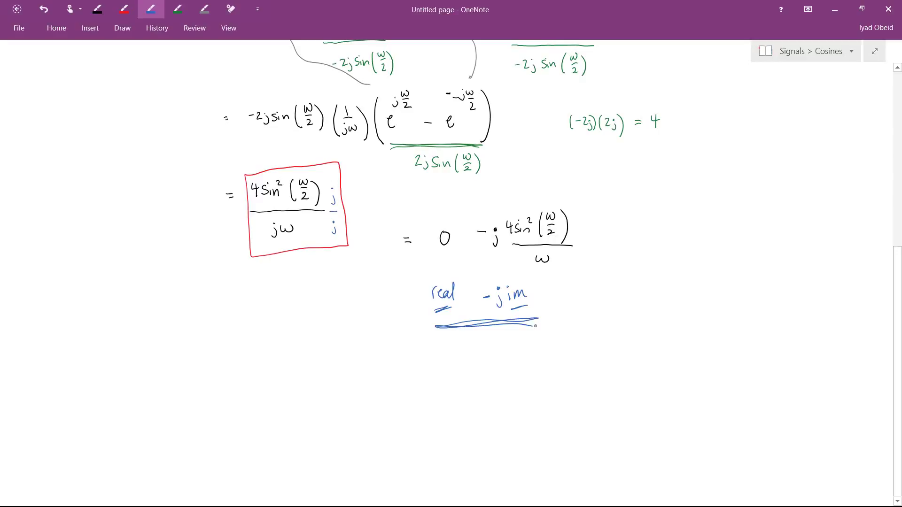
{"action": "key", "text": "Escape"}
- Write 'purely odd' and 'purely imaginary' beside the result
{"action": "left_click", "coordinate": [151, 9]}
{"action": "mouse_move", "coordinate": [612, 225]}
{"action": "left_mouse_down"}
{"action": "mouse_move", "coordinate": [613, 241]}
{"action": "mouse_move", "coordinate": [621, 231]}
{"action": "mouse_move", "coordinate": [646, 231]}
{"action": "mouse_move", "coordinate": [655, 245]}
{"action": "mouse_move", "coordinate": [692, 229]}
{"action": "mouse_move", "coordinate": [709, 232]}
{"action": "mouse_move", "coordinate": [705, 245]}
{"action": "mouse_move", "coordinate": [750, 228]}
{"action": "mouse_move", "coordinate": [760, 237]}
{"action": "left_mouse_up"}
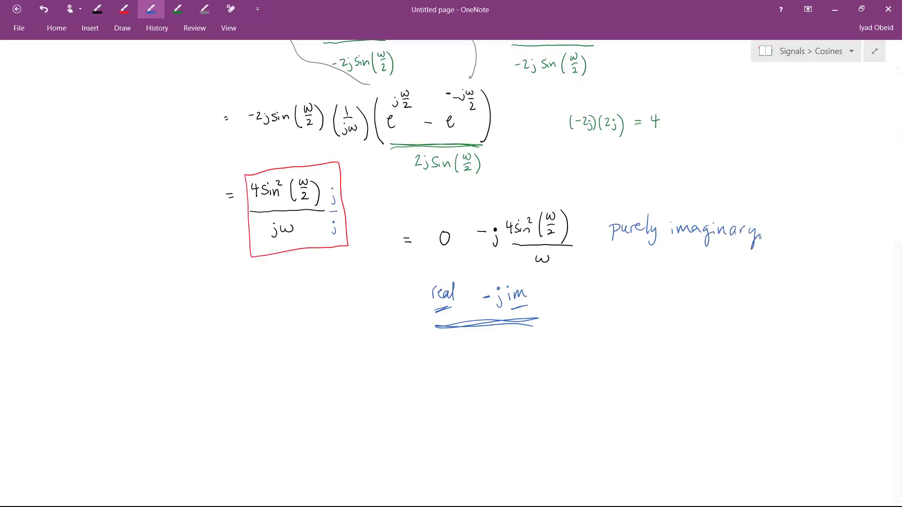
{"action": "mouse_move", "coordinate": [609, 203]}
{"action": "left_mouse_down"}
{"action": "mouse_move", "coordinate": [610, 216]}
{"action": "mouse_move", "coordinate": [619, 204]}
{"action": "mouse_move", "coordinate": [628, 207]}
{"action": "left_mouse_up"}
{"action": "mouse_move", "coordinate": [630, 207]}
{"action": "left_mouse_down"}
{"action": "mouse_move", "coordinate": [653, 218]}
{"action": "mouse_move", "coordinate": [677, 202]}
{"action": "mouse_move", "coordinate": [705, 208]}
{"action": "left_mouse_up"}
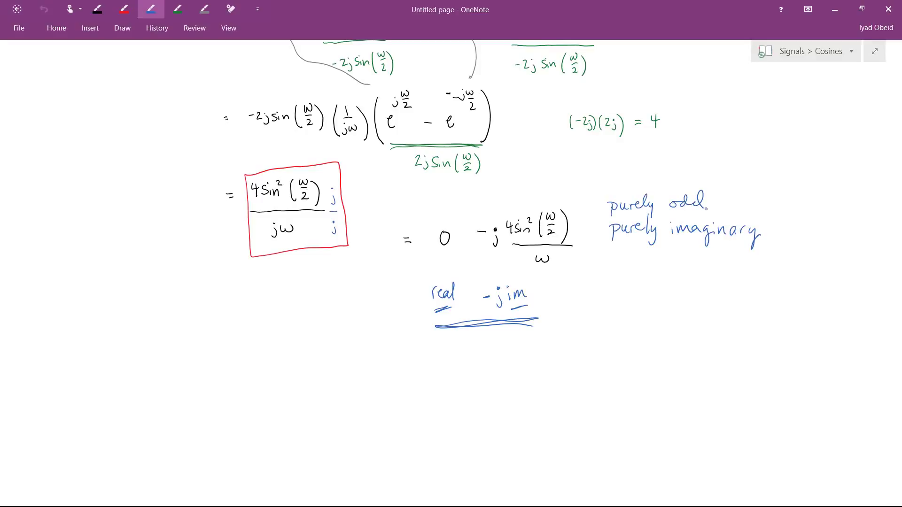
{"action": "scroll", "coordinate": [451, 273], "scroll_direction": "down", "scroll_amount": 2}
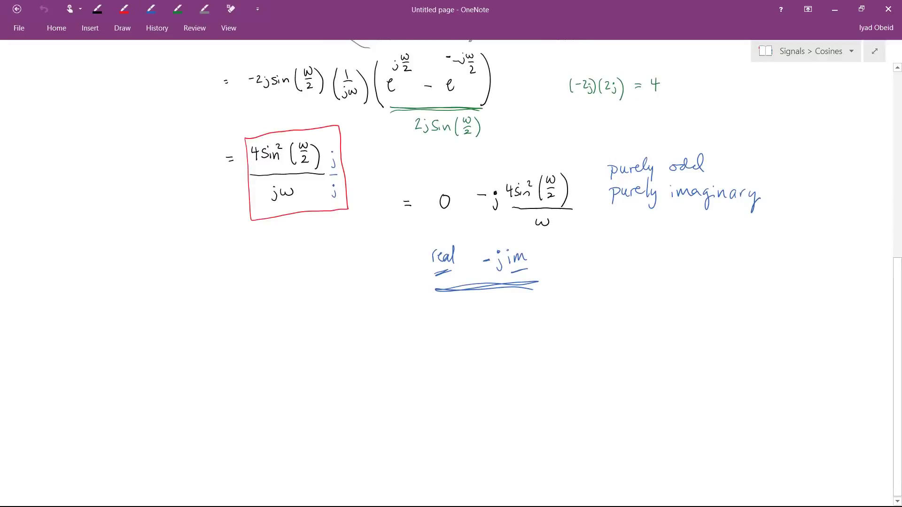
{"action": "scroll", "coordinate": [733, 258], "scroll_direction": "down", "scroll_amount": 1}
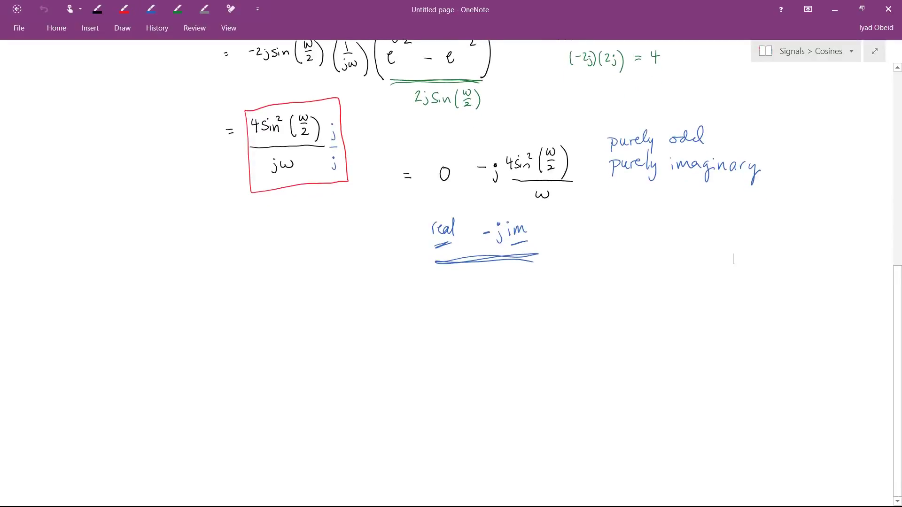
- Sketch complex-plane axes in blue, labelled re and im
{"action": "left_click", "coordinate": [150, 8]}
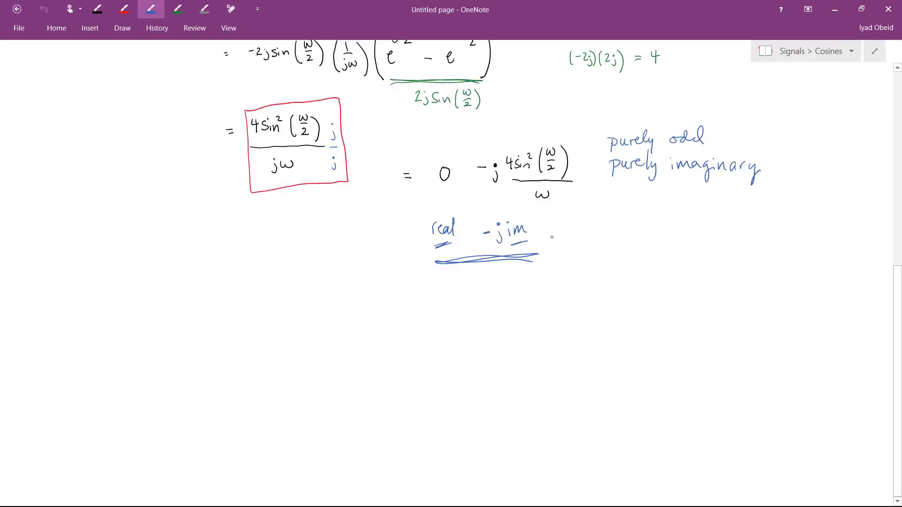
{"action": "left_click_drag", "start_coordinate": [632, 210], "coordinate": [631, 304]}
{"action": "left_click_drag", "start_coordinate": [562, 256], "coordinate": [710, 256]}
{"action": "left_click_drag", "start_coordinate": [715, 259], "coordinate": [719, 252]}
{"action": "left_click_drag", "start_coordinate": [722, 255], "coordinate": [728, 257]}
{"action": "left_click", "coordinate": [639, 198]}
{"action": "left_click_drag", "start_coordinate": [643, 203], "coordinate": [656, 207]}
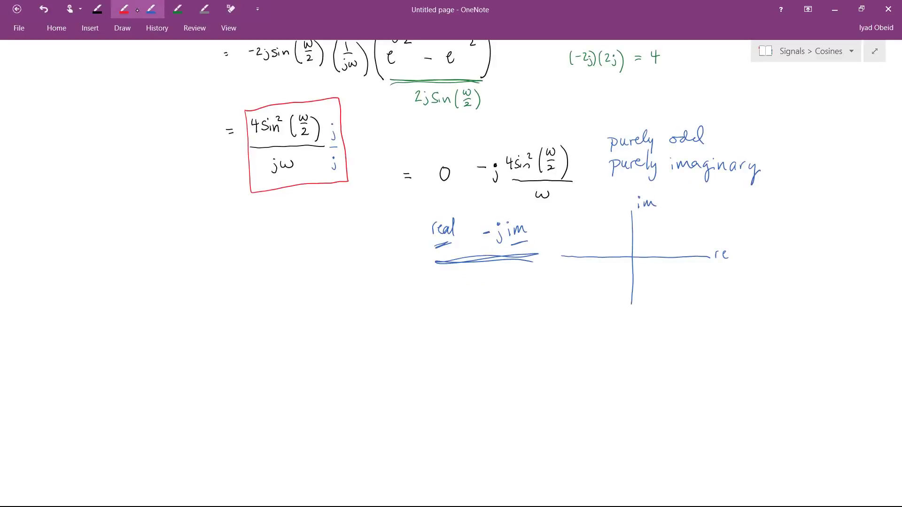
{"action": "mouse_move", "coordinate": [443, 195]}
{"action": "left_mouse_down"}
{"action": "mouse_move", "coordinate": [457, 183]}
{"action": "mouse_move", "coordinate": [447, 194]}
{"action": "left_mouse_up"}
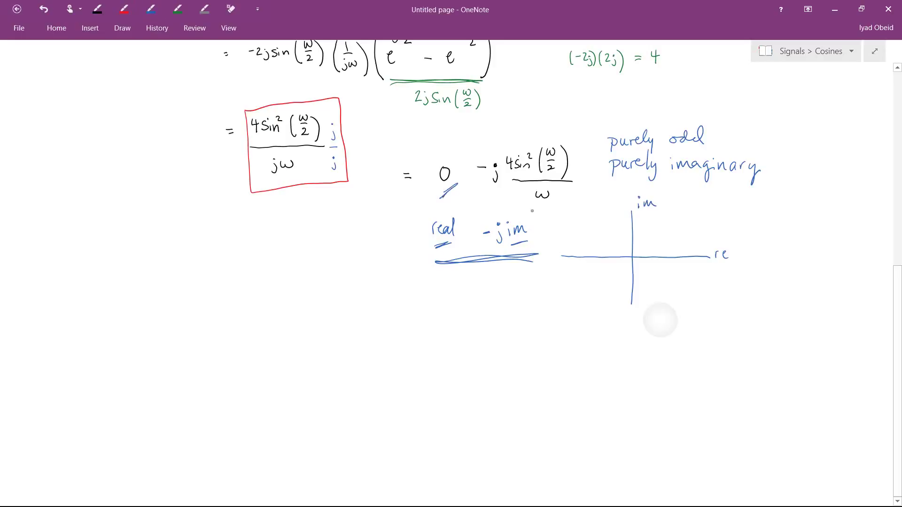
- Draw a red vector down the imaginary axis and mark the −π/2 angle
{"action": "left_click", "coordinate": [136, 16]}
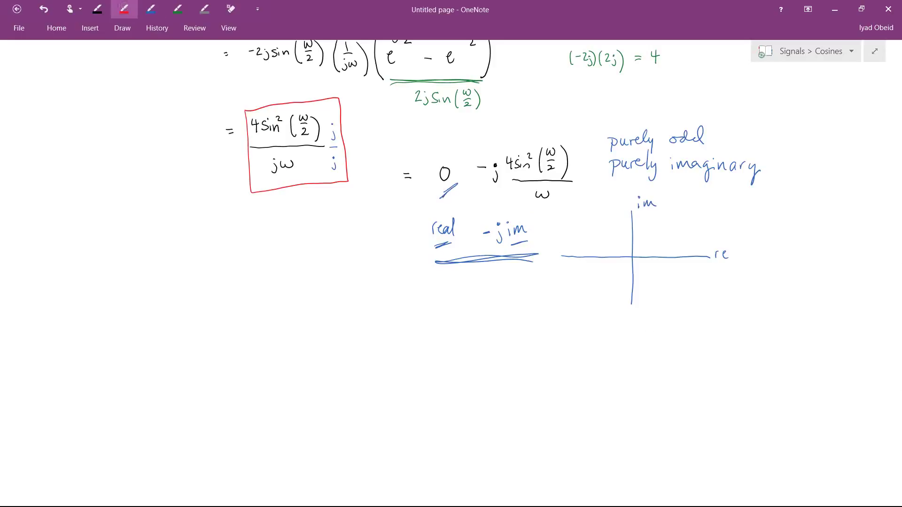
{"action": "left_click_drag", "start_coordinate": [633, 256], "coordinate": [632, 297]}
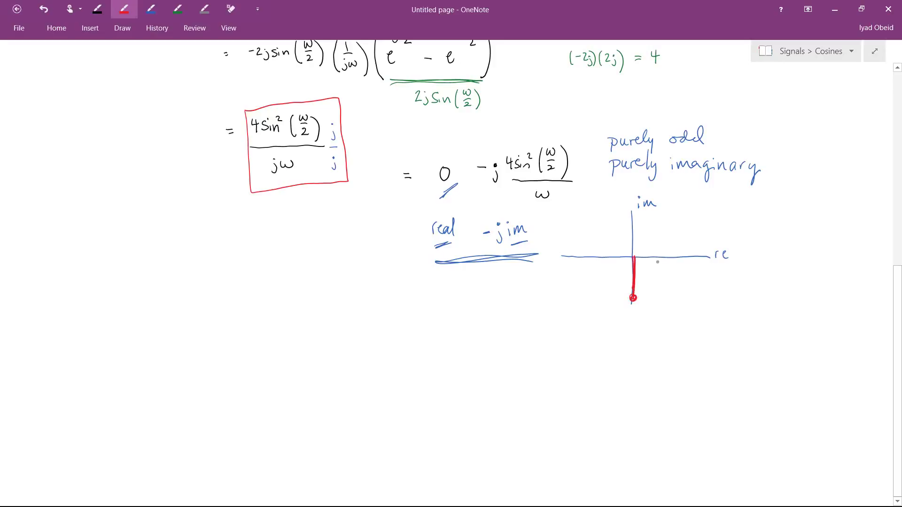
{"action": "mouse_move", "coordinate": [656, 258]}
{"action": "left_mouse_down"}
{"action": "mouse_move", "coordinate": [640, 284]}
{"action": "mouse_move", "coordinate": [662, 281]}
{"action": "left_mouse_up"}
{"action": "mouse_move", "coordinate": [657, 275]}
{"action": "left_mouse_down"}
{"action": "mouse_move", "coordinate": [666, 274]}
{"action": "mouse_move", "coordinate": [672, 292]}
{"action": "left_mouse_up"}
- Paste the MATLAB magnitude and phase plots below the sketch
{"action": "scroll", "coordinate": [666, 292], "scroll_direction": "down", "scroll_amount": 2}
{"action": "scroll", "coordinate": [563, 188], "scroll_direction": "down", "scroll_amount": 1}
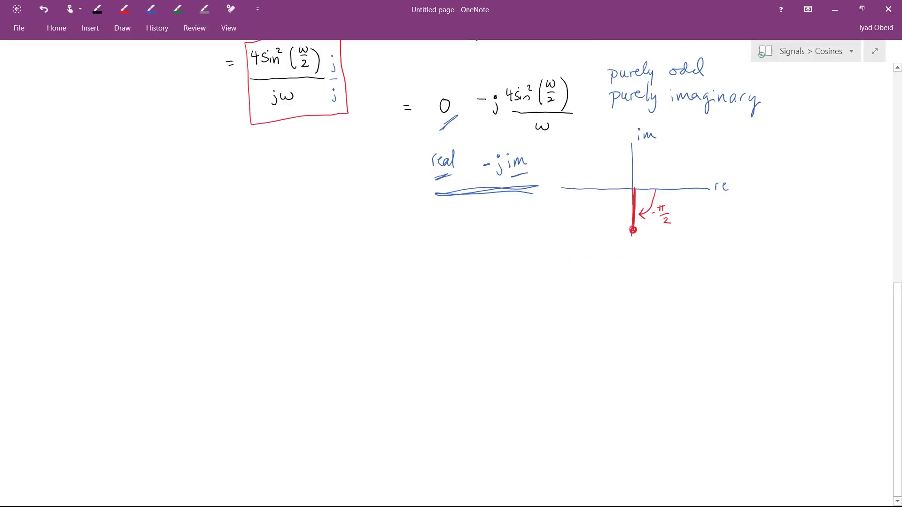
{"action": "left_click", "coordinate": [183, 281]}
{"action": "key", "text": "ctrl+v"}
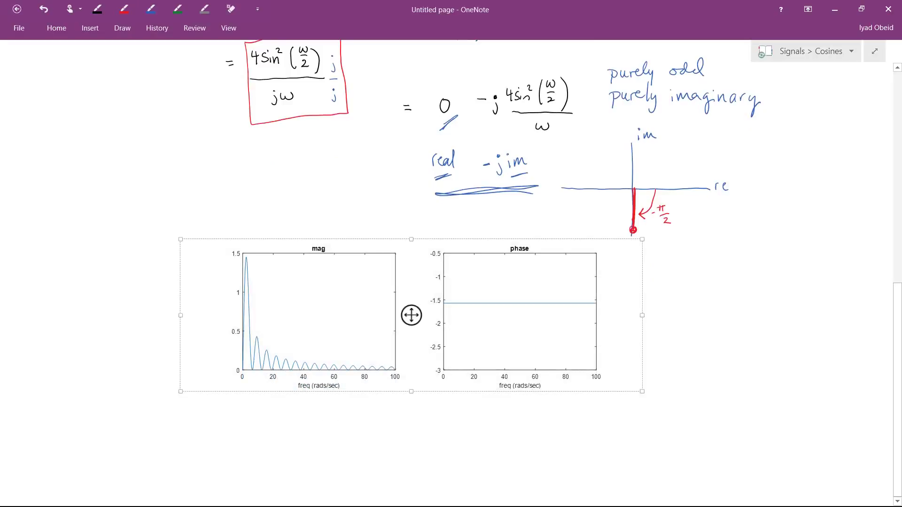
- Label the phase line −π/2 in red and write 'DC (ω=0)' beneath the plots
{"action": "left_click", "coordinate": [789, 300]}
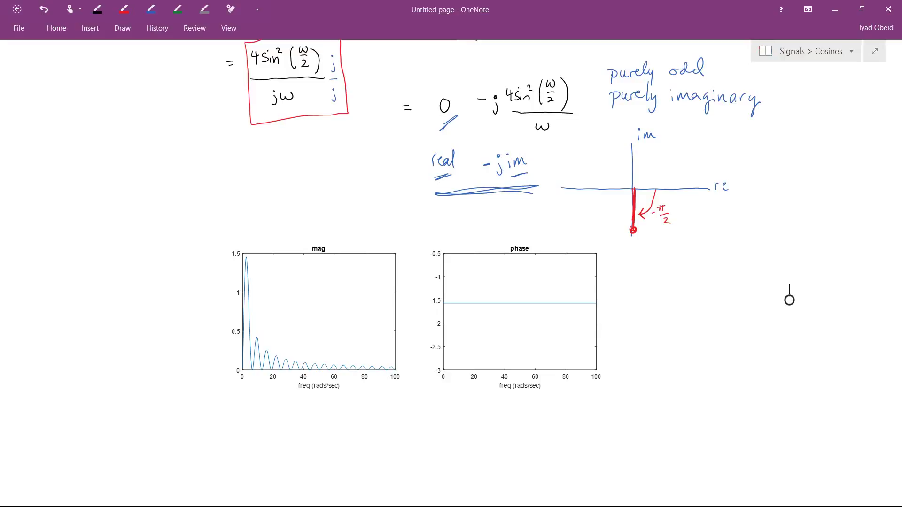
{"action": "left_click", "coordinate": [124, 9]}
{"action": "mouse_move", "coordinate": [604, 304]}
{"action": "left_mouse_down"}
{"action": "mouse_move", "coordinate": [620, 304]}
{"action": "mouse_move", "coordinate": [624, 320]}
{"action": "left_mouse_up"}
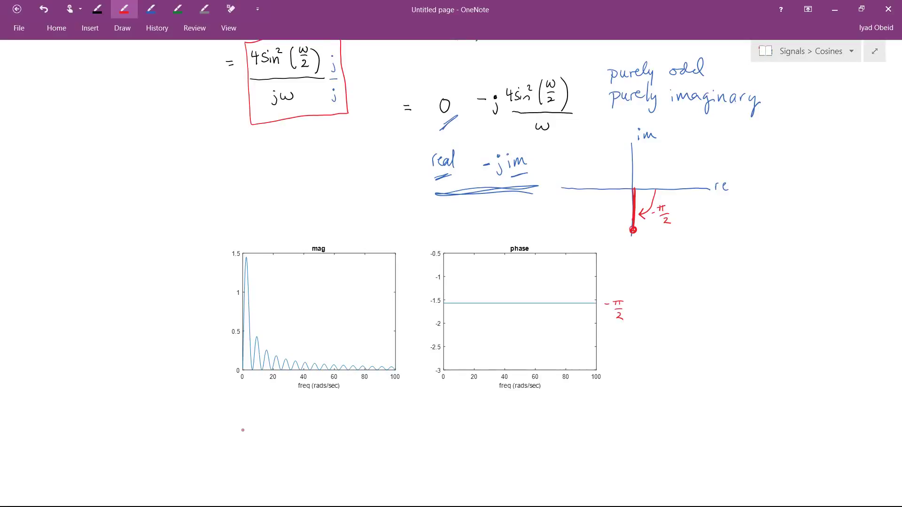
{"action": "mouse_move", "coordinate": [235, 415]}
{"action": "left_mouse_down"}
{"action": "mouse_move", "coordinate": [237, 428]}
{"action": "mouse_move", "coordinate": [279, 430]}
{"action": "left_mouse_up"}
{"action": "left_click_drag", "start_coordinate": [283, 420], "coordinate": [306, 420]}
{"action": "left_click_drag", "start_coordinate": [298, 424], "coordinate": [307, 424]}
{"action": "mouse_move", "coordinate": [313, 418]}
{"action": "left_mouse_down"}
{"action": "mouse_move", "coordinate": [309, 425]}
{"action": "mouse_move", "coordinate": [314, 418]}
{"action": "left_mouse_up"}
{"action": "left_click_drag", "start_coordinate": [318, 411], "coordinate": [320, 431]}
- Write 'A(ω=0) = 0, no DC offset' under the DC note
{"action": "mouse_move", "coordinate": [249, 444]}
{"action": "left_mouse_down"}
{"action": "mouse_move", "coordinate": [245, 459]}
{"action": "mouse_move", "coordinate": [281, 449]}
{"action": "left_mouse_up"}
{"action": "left_click_drag", "start_coordinate": [275, 454], "coordinate": [285, 448]}
{"action": "mouse_move", "coordinate": [290, 443]}
{"action": "left_mouse_down"}
{"action": "mouse_move", "coordinate": [291, 461]}
{"action": "mouse_move", "coordinate": [313, 449]}
{"action": "left_mouse_up"}
{"action": "left_click_drag", "start_coordinate": [305, 454], "coordinate": [313, 454]}
{"action": "left_click_drag", "start_coordinate": [322, 448], "coordinate": [318, 450]}
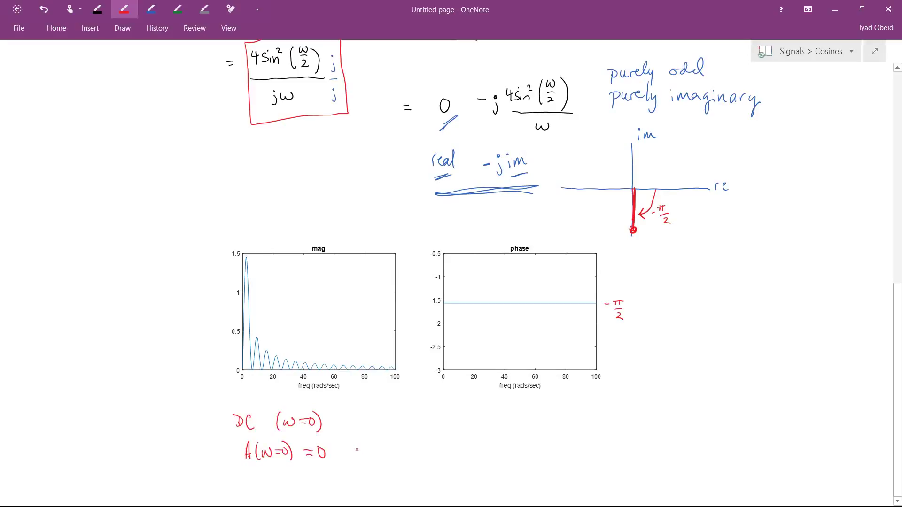
{"action": "mouse_move", "coordinate": [356, 451]}
{"action": "left_mouse_down"}
{"action": "mouse_move", "coordinate": [391, 443]}
{"action": "mouse_move", "coordinate": [385, 451]}
{"action": "left_mouse_up"}
{"action": "mouse_move", "coordinate": [400, 442]}
{"action": "left_mouse_down"}
{"action": "mouse_move", "coordinate": [398, 451]}
{"action": "mouse_move", "coordinate": [422, 458]}
{"action": "mouse_move", "coordinate": [450, 434]}
{"action": "mouse_move", "coordinate": [455, 442]}
{"action": "left_mouse_up"}
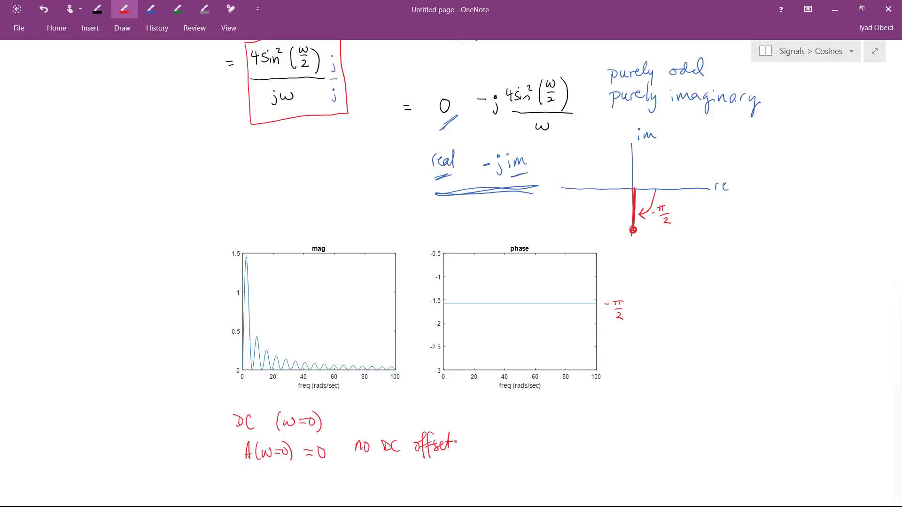
{"action": "scroll", "coordinate": [455, 442], "scroll_direction": "up", "scroll_amount": 15}
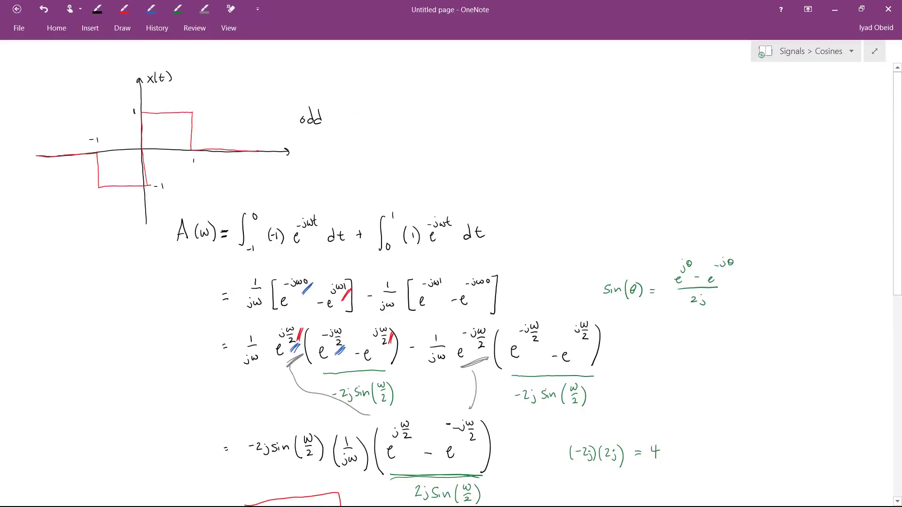
- Write 'avg value = 0' and 'zero DC offset' in green
{"action": "left_click", "coordinate": [190, 17]}
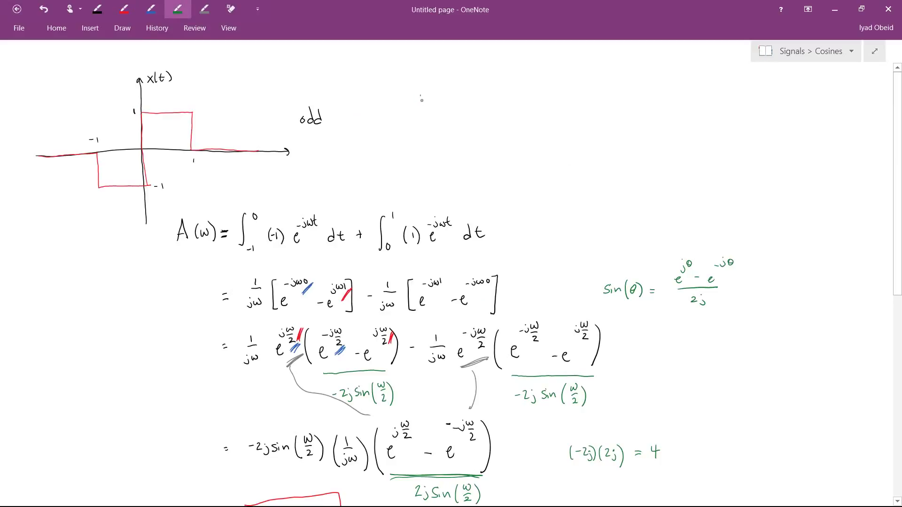
{"action": "mouse_move", "coordinate": [416, 100]}
{"action": "left_mouse_down"}
{"action": "mouse_move", "coordinate": [439, 98]}
{"action": "mouse_move", "coordinate": [437, 120]}
{"action": "mouse_move", "coordinate": [468, 99]}
{"action": "mouse_move", "coordinate": [495, 105]}
{"action": "mouse_move", "coordinate": [519, 96]}
{"action": "left_mouse_up"}
{"action": "left_click_drag", "start_coordinate": [512, 101], "coordinate": [528, 96]}
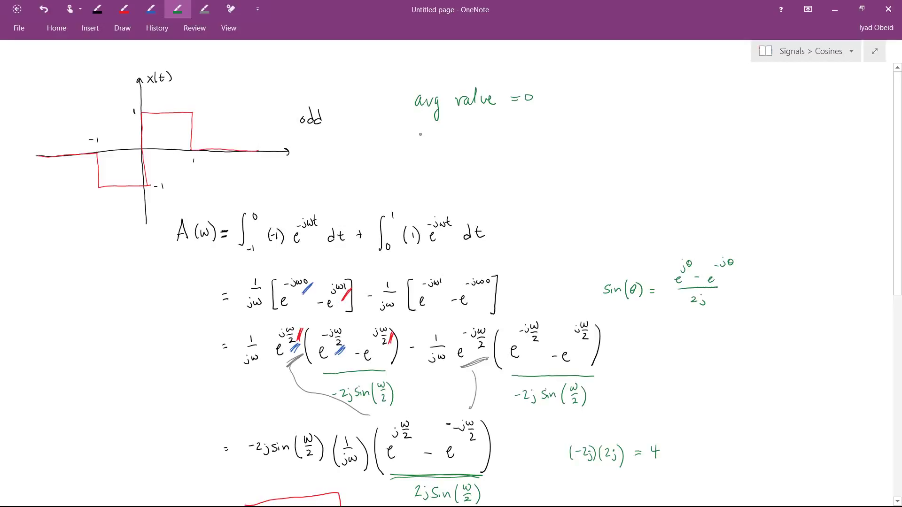
{"action": "mouse_move", "coordinate": [417, 130]}
{"action": "left_mouse_down"}
{"action": "mouse_move", "coordinate": [426, 139]}
{"action": "mouse_move", "coordinate": [468, 135]}
{"action": "left_mouse_up"}
{"action": "mouse_move", "coordinate": [482, 126]}
{"action": "left_mouse_down"}
{"action": "mouse_move", "coordinate": [484, 136]}
{"action": "mouse_move", "coordinate": [504, 132]}
{"action": "left_mouse_up"}
{"action": "mouse_move", "coordinate": [510, 119]}
{"action": "left_mouse_down"}
{"action": "mouse_move", "coordinate": [506, 141]}
{"action": "mouse_move", "coordinate": [529, 133]}
{"action": "left_mouse_up"}
{"action": "left_click_drag", "start_coordinate": [535, 119], "coordinate": [533, 131]}
{"action": "left_click_drag", "start_coordinate": [531, 127], "coordinate": [540, 126]}
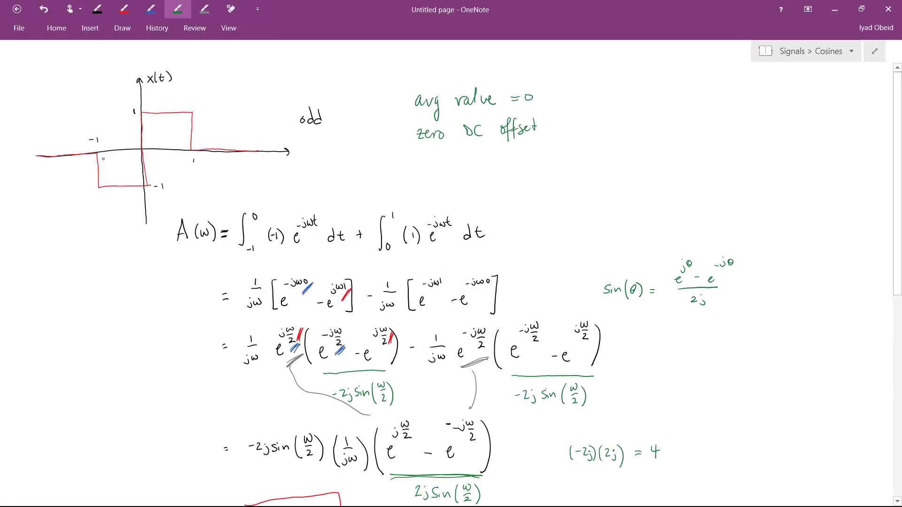
- Hatch the areas of both pulses in the x(t) sketch, undoing the stray strokes
{"action": "left_click_drag", "start_coordinate": [105, 153], "coordinate": [105, 179]}
{"action": "left_click_drag", "start_coordinate": [120, 156], "coordinate": [111, 180]}
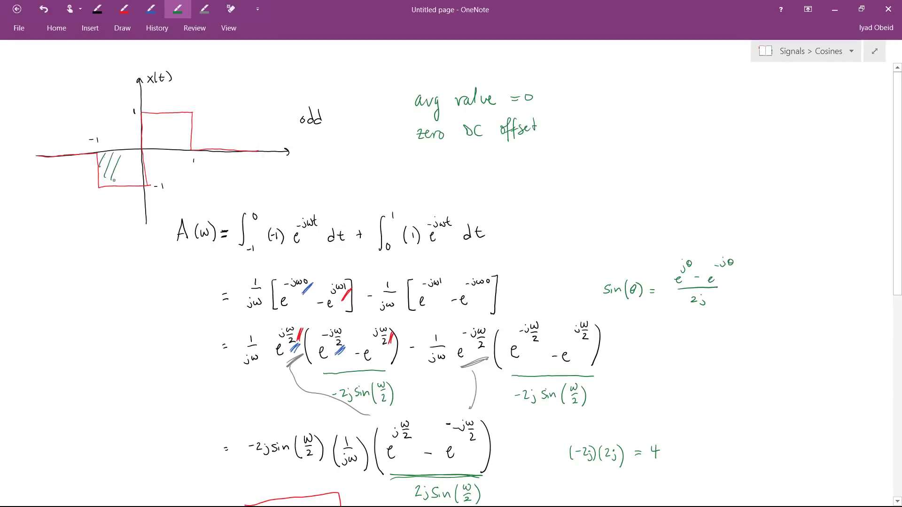
{"action": "left_click", "coordinate": [140, 188]}
{"action": "left_click", "coordinate": [51, 13]}
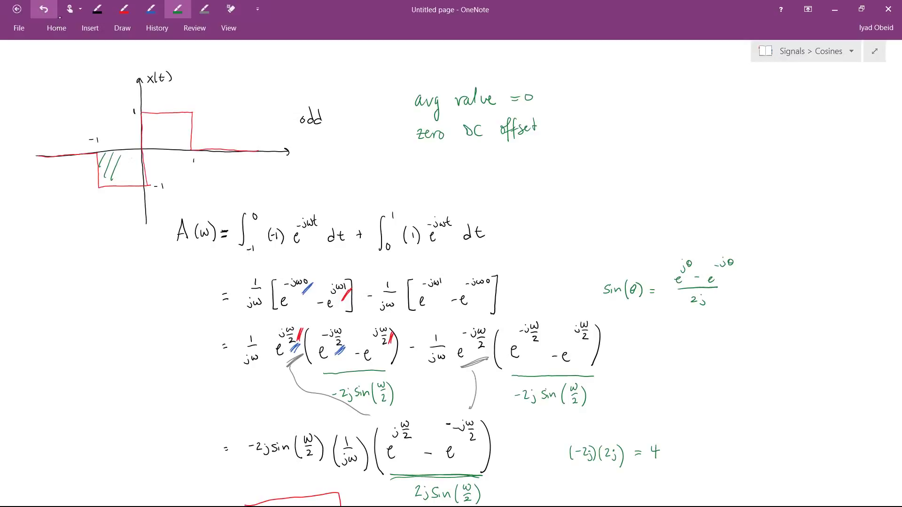
{"action": "left_click", "coordinate": [44, 9]}
{"action": "mouse_move", "coordinate": [110, 178]}
{"action": "left_mouse_down"}
{"action": "mouse_move", "coordinate": [124, 157]}
{"action": "mouse_move", "coordinate": [138, 177]}
{"action": "left_mouse_up"}
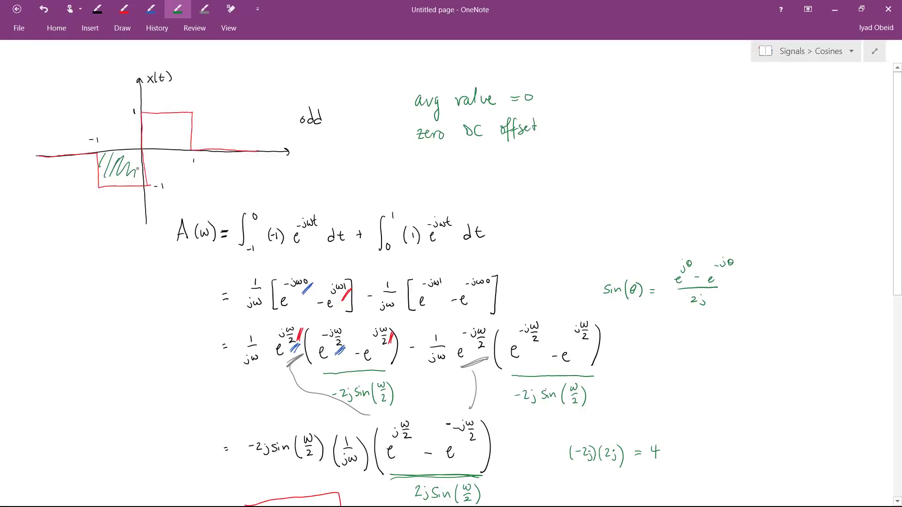
{"action": "left_click_drag", "start_coordinate": [147, 138], "coordinate": [184, 143]}
- Tick 'no DC offset' with a green check mark and bring MATLAB forward
{"action": "scroll", "coordinate": [451, 272], "scroll_direction": "down", "scroll_amount": 10}
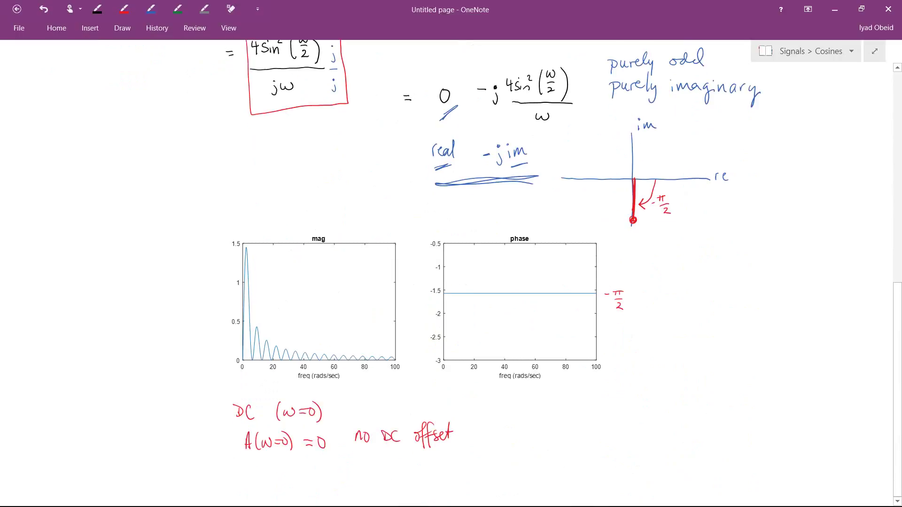
{"action": "scroll", "coordinate": [451, 272], "scroll_direction": "down", "scroll_amount": 1}
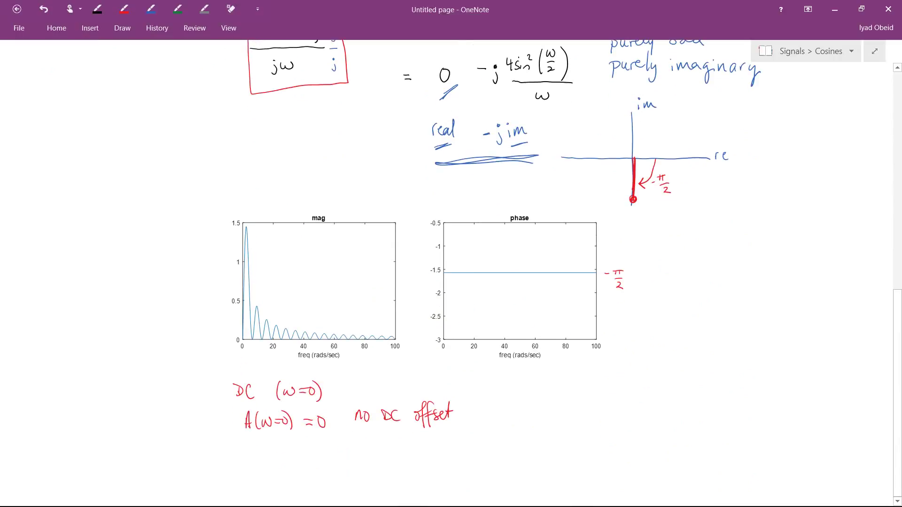
{"action": "left_click", "coordinate": [178, 9]}
{"action": "left_click_drag", "start_coordinate": [464, 411], "coordinate": [488, 398]}
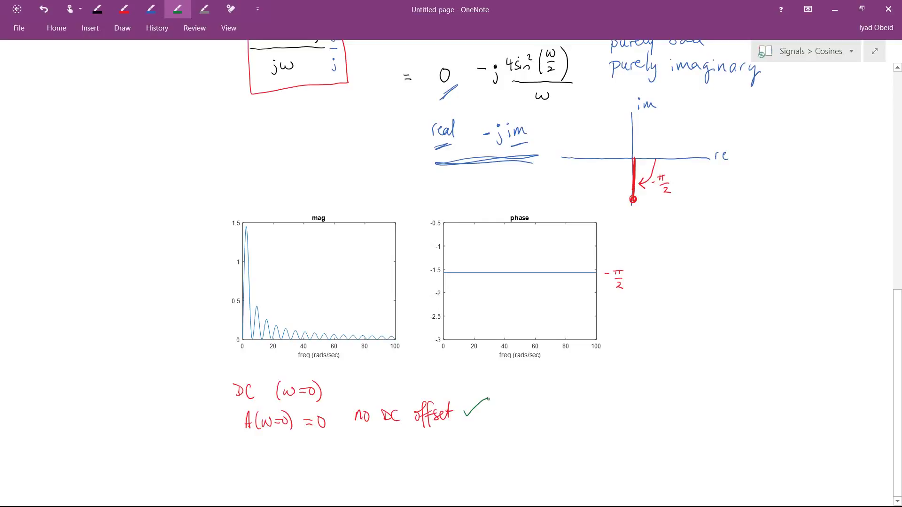
{"action": "key", "text": "alt+Tab"}
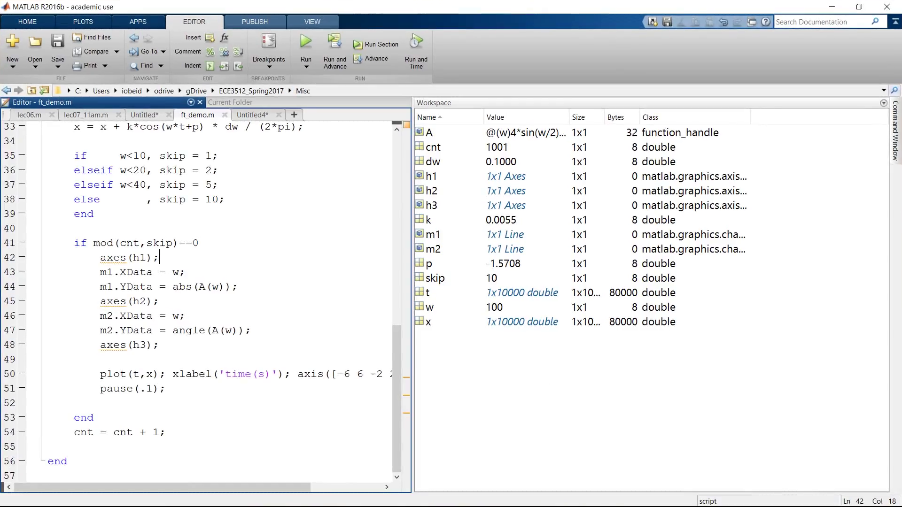
- Run ft_demo.m to animate the magnitude, phase and cosine-sum reconstruction up to 100 rad/s
{"action": "left_click", "coordinate": [306, 47]}
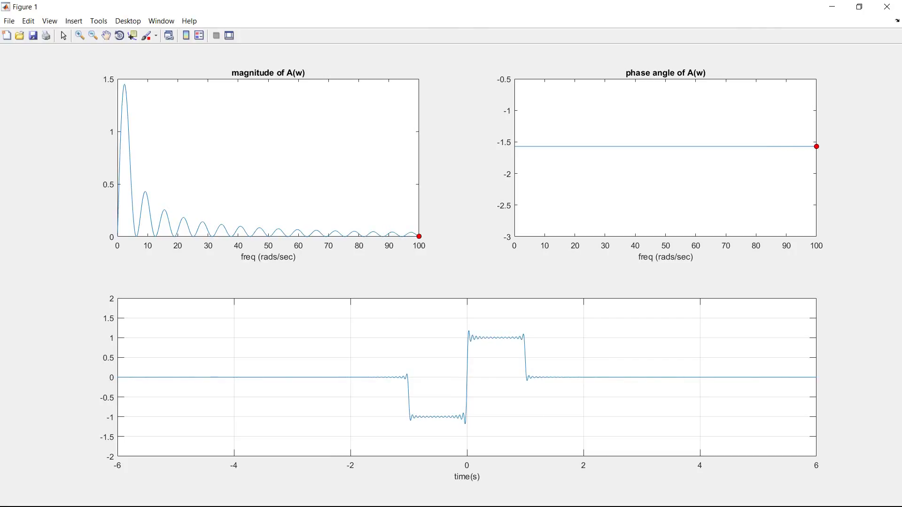
{"action": "key", "text": "super+Tab"}
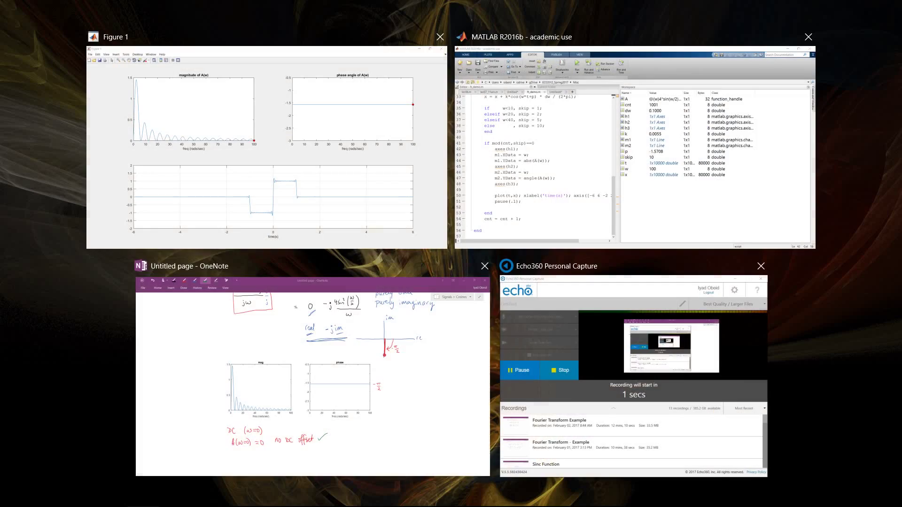
{"action": "left_click", "coordinate": [650, 161]}
{"action": "left_click", "coordinate": [306, 45]}
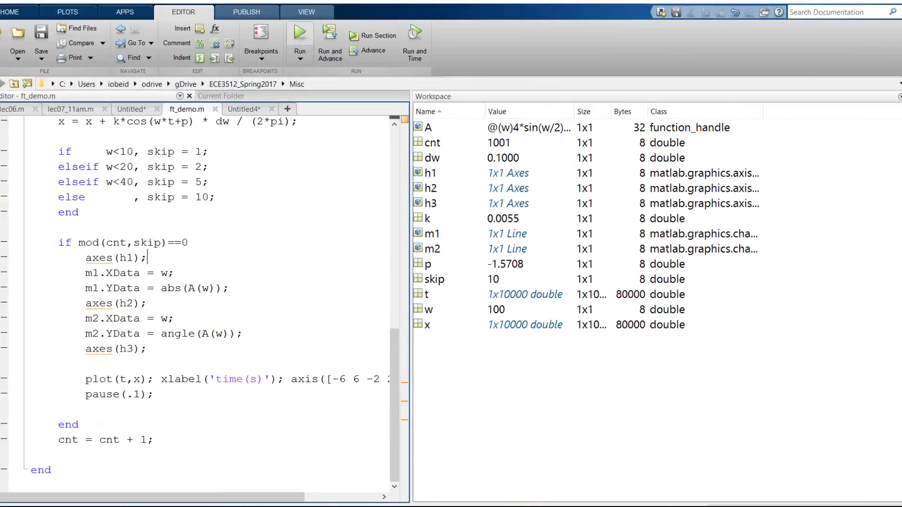